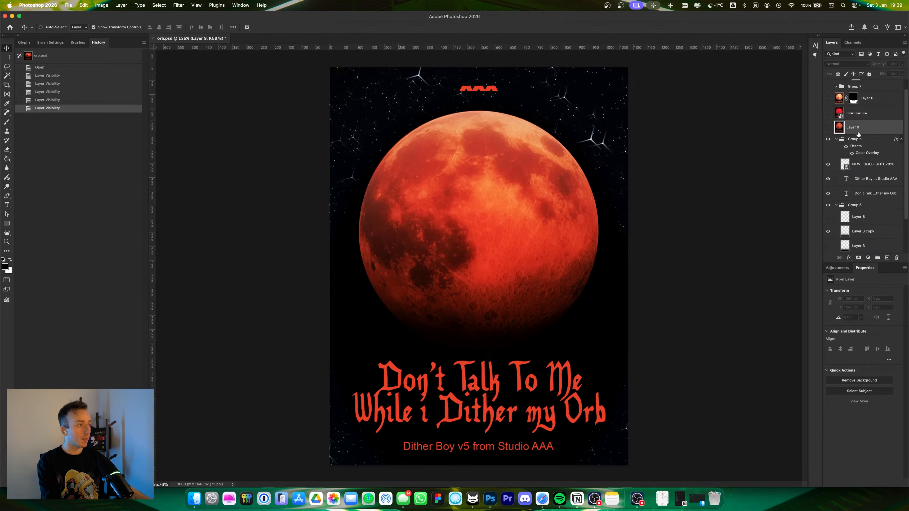
# Step: Browse the moon reference photos in the open browser tabs beside the poster
pyautogui.click(828, 139)
pyautogui.click(828, 139)
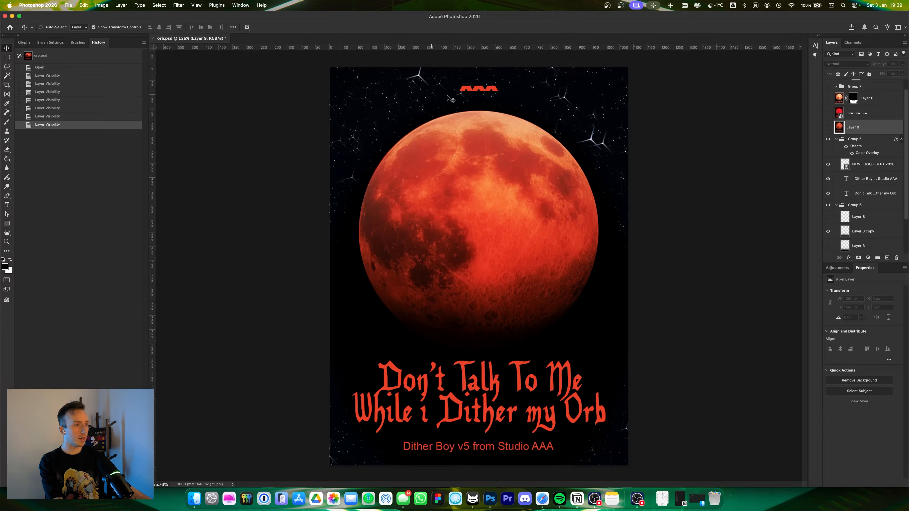
pyautogui.click(543, 498)
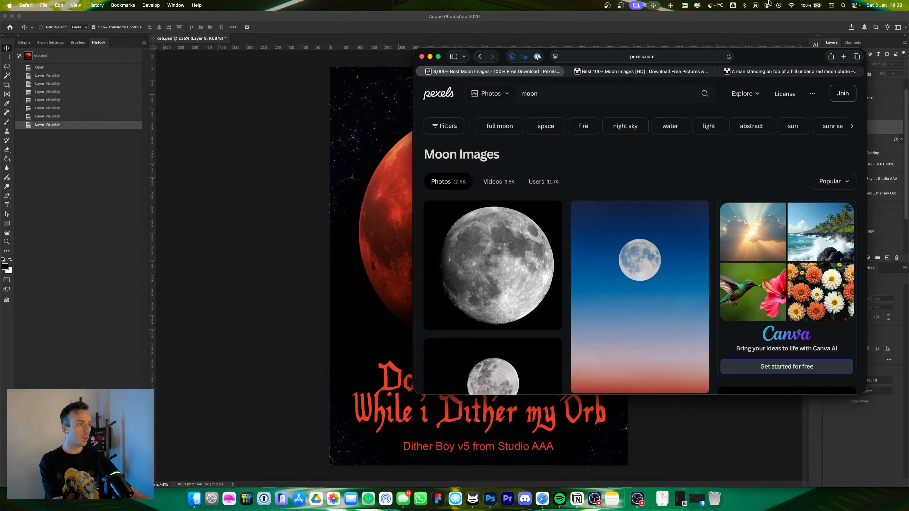
pyautogui.moveTo(772, 54); pyautogui.dragTo(555, 50)
pyautogui.click(569, 67)
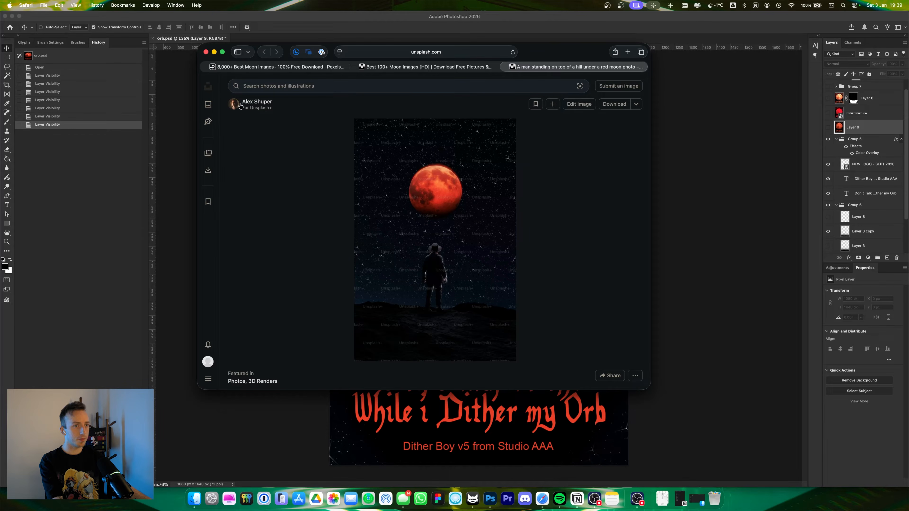
pyautogui.scroll(-3, 498, 187)
pyautogui.scroll(3, 368, 228)
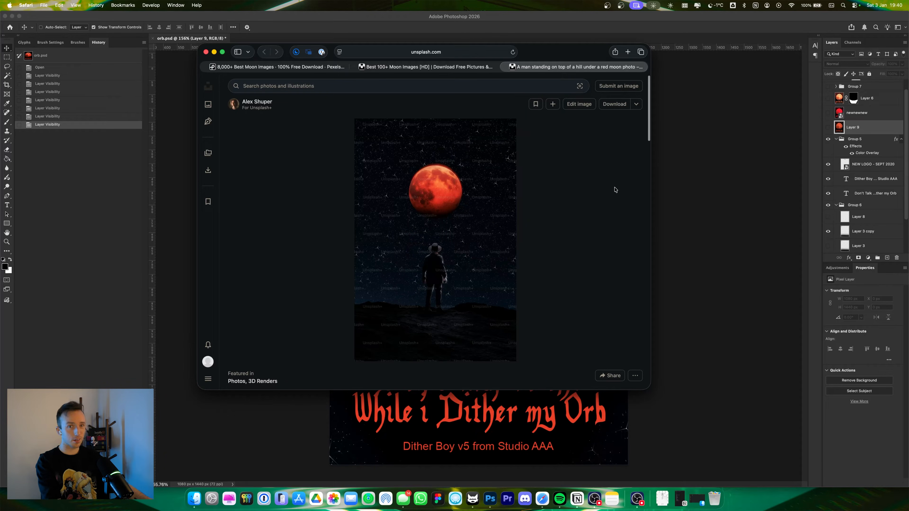
pyautogui.click(426, 67)
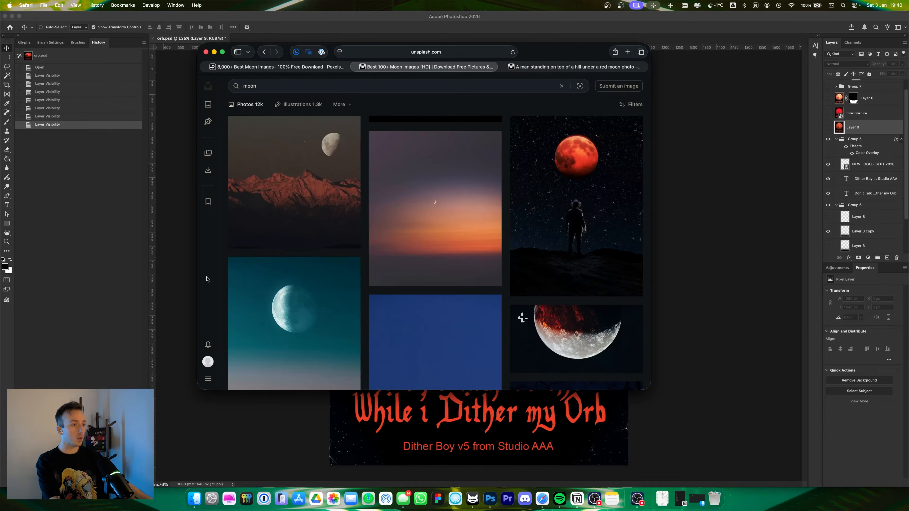
pyautogui.scroll(-5, 521, 268)
pyautogui.scroll(-10, 520, 265)
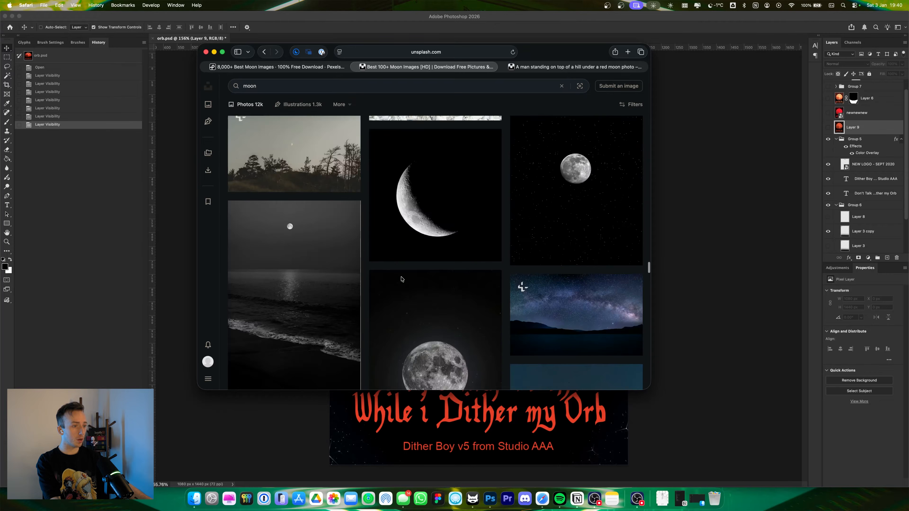
pyautogui.scroll(-15, 458, 262)
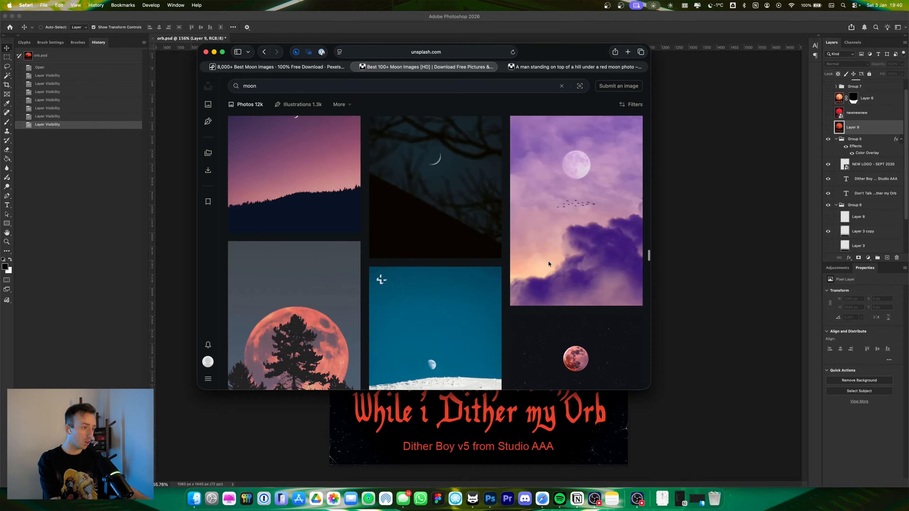
pyautogui.scroll(-10, 286, 201)
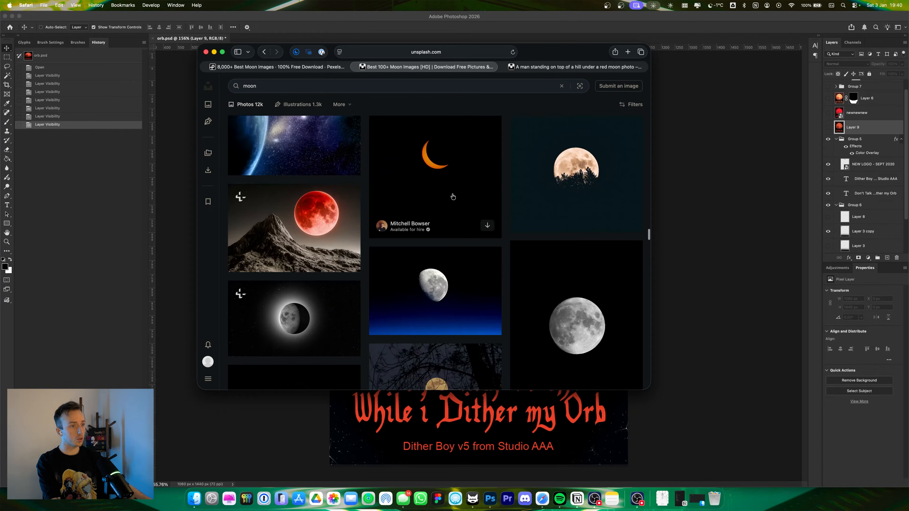
pyautogui.click(557, 63)
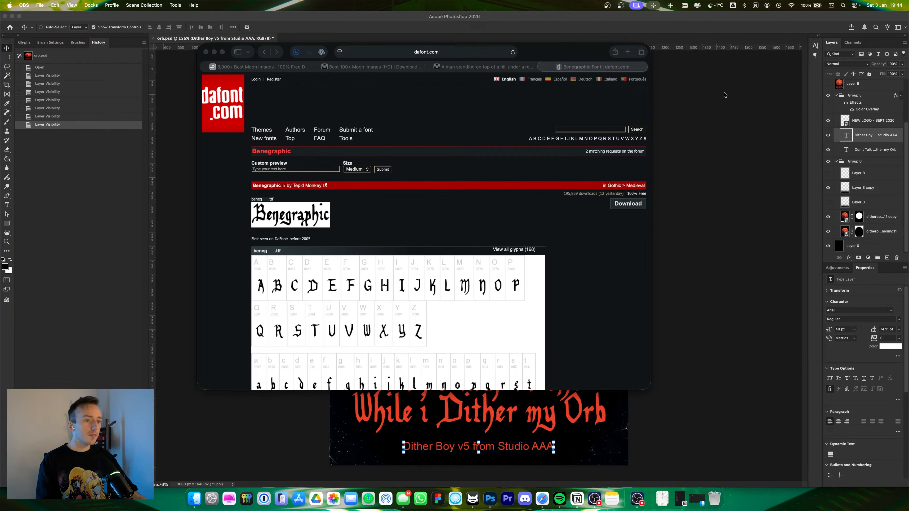
# Step: Select the poster's title text layer and compare its font with the Benegraphic font page
pyautogui.click(748, 86)
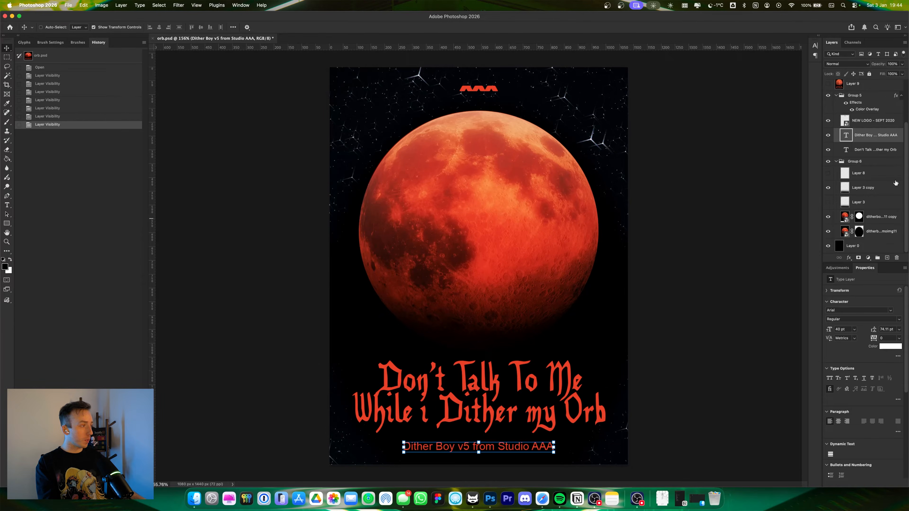
pyautogui.click(877, 157)
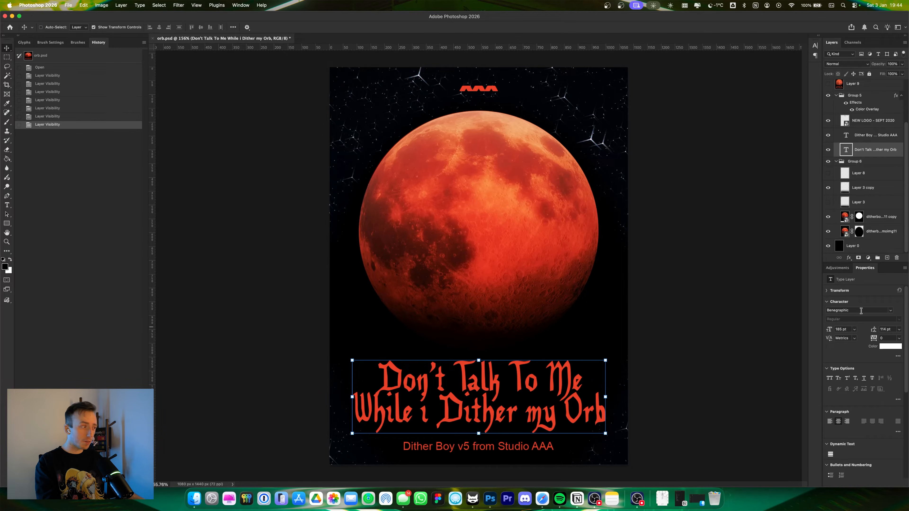
pyautogui.press('super+Tab')
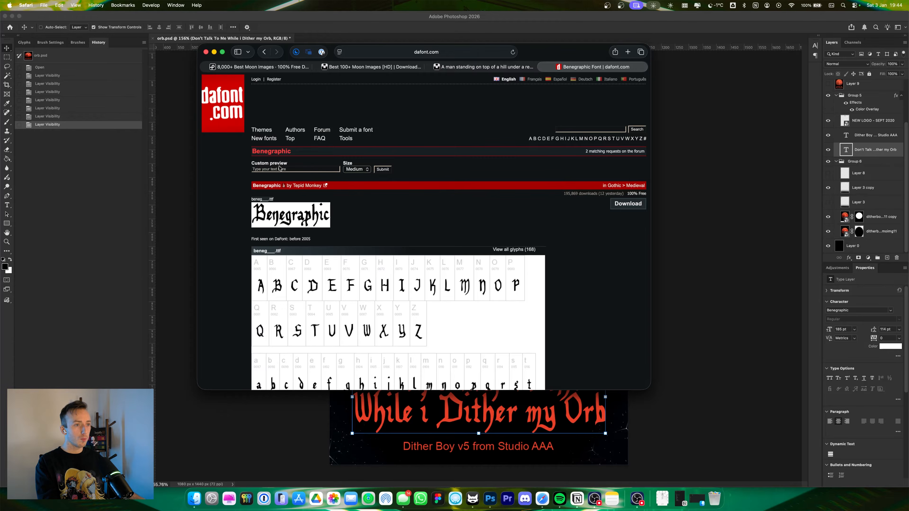
pyautogui.scroll(-10, 570, 253)
pyautogui.scroll(10, 569, 252)
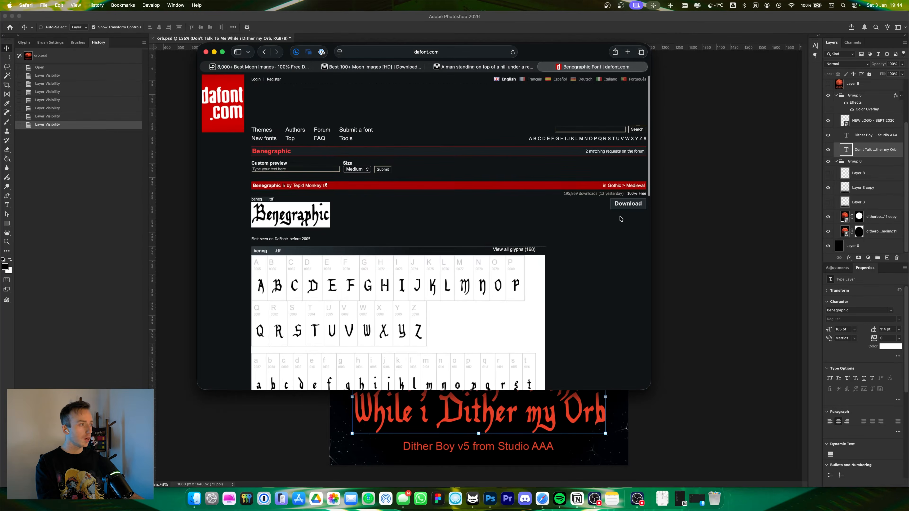
pyautogui.press('super+Tab')
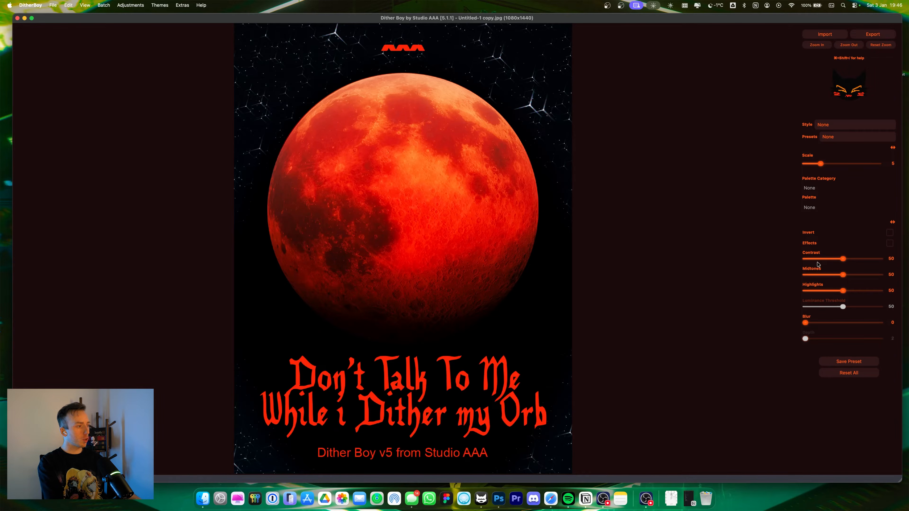
# Step: Enable effects and apply the Waveform dither style with a scale of 1
pyautogui.click(812, 246)
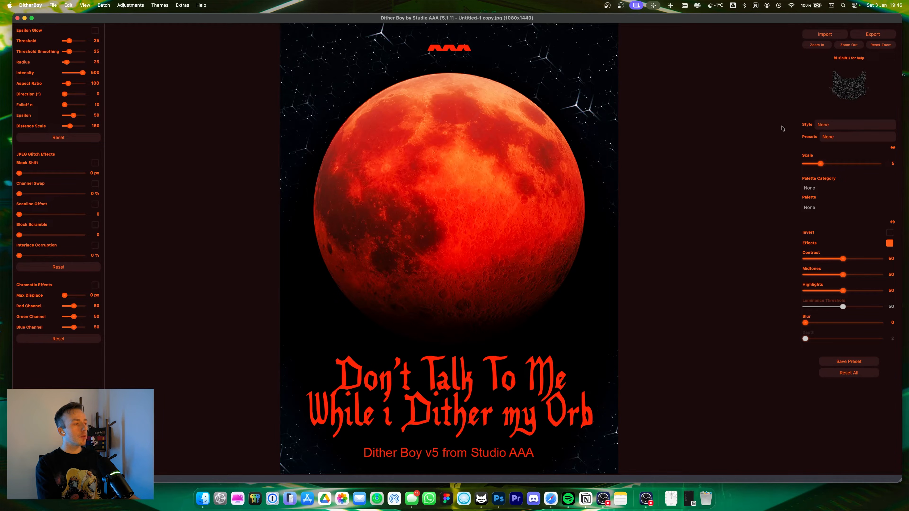
pyautogui.click(830, 126)
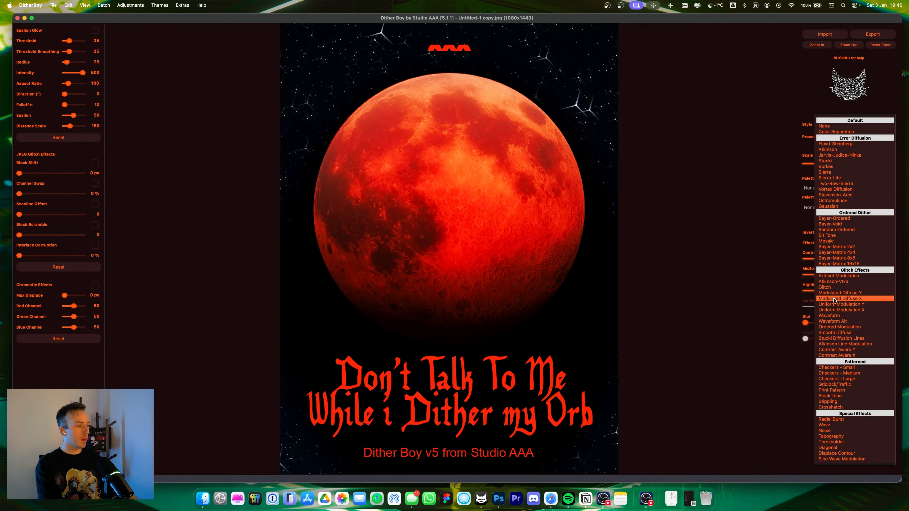
pyautogui.click(835, 316)
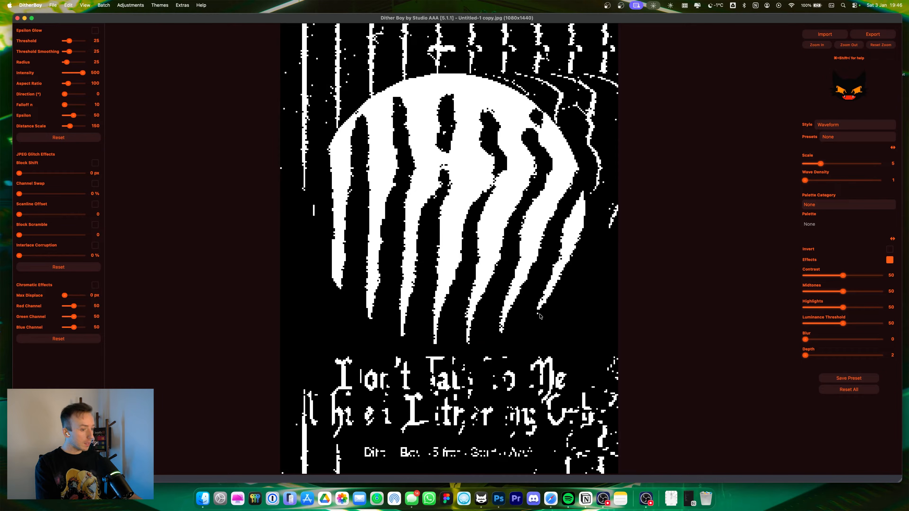
pyautogui.moveTo(821, 165)
pyautogui.mouseDown()
pyautogui.moveTo(805, 166)
pyautogui.moveTo(819, 182)
pyautogui.mouseUp()
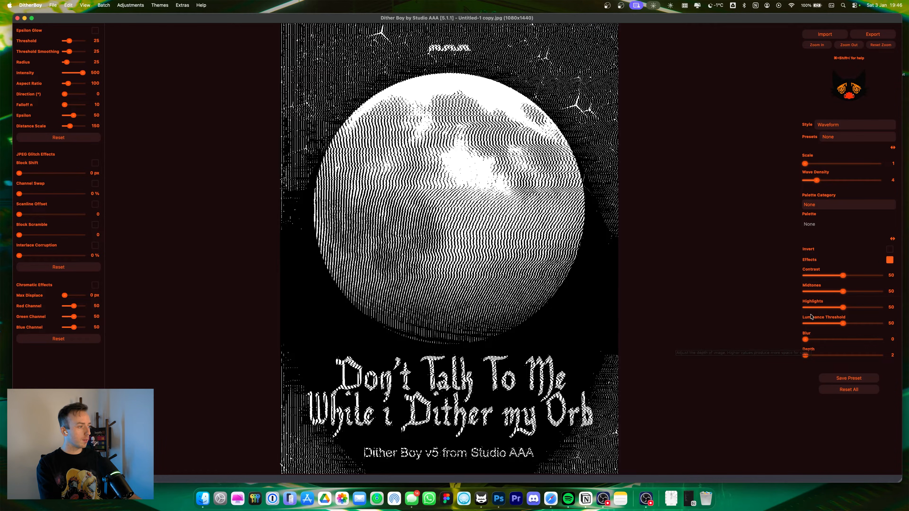
# Step: Set the palette category to Source and, after trying Source 8, choose the Source 4 palette
pyautogui.click(813, 207)
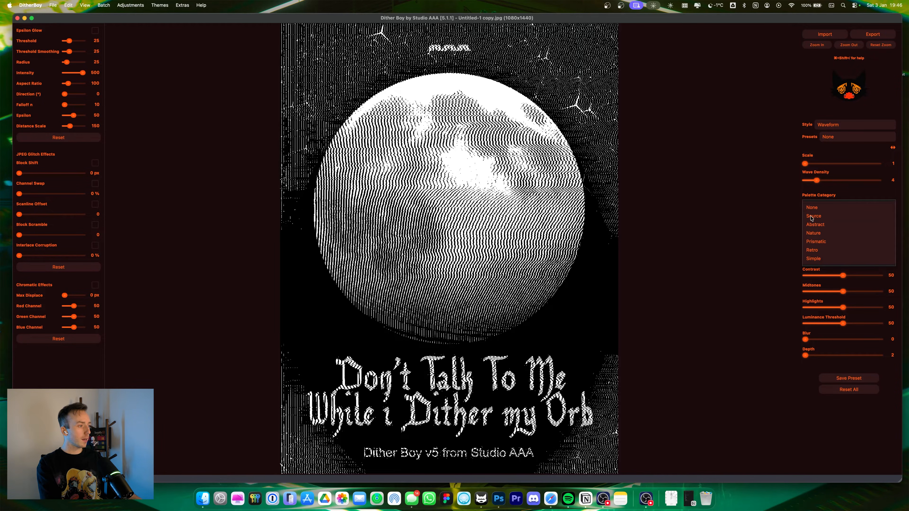
pyautogui.click(812, 217)
pyautogui.click(812, 223)
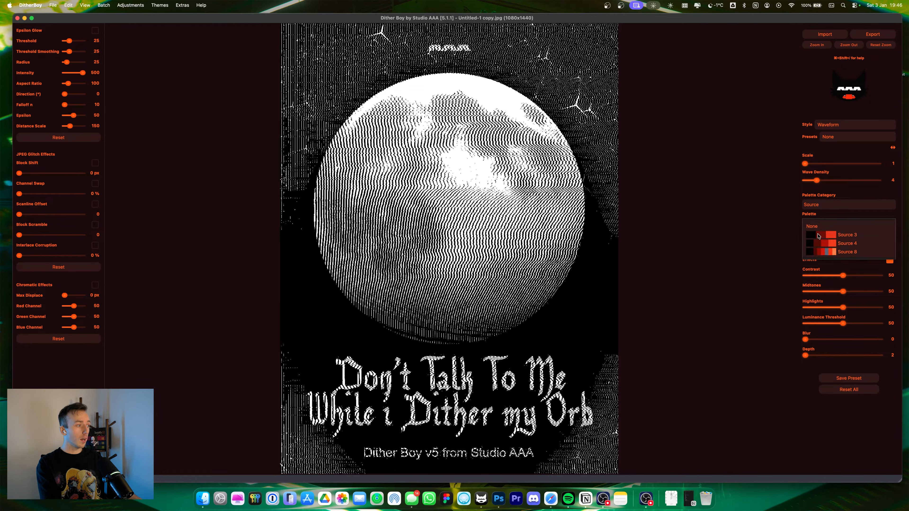
pyautogui.click(823, 252)
pyautogui.click(826, 219)
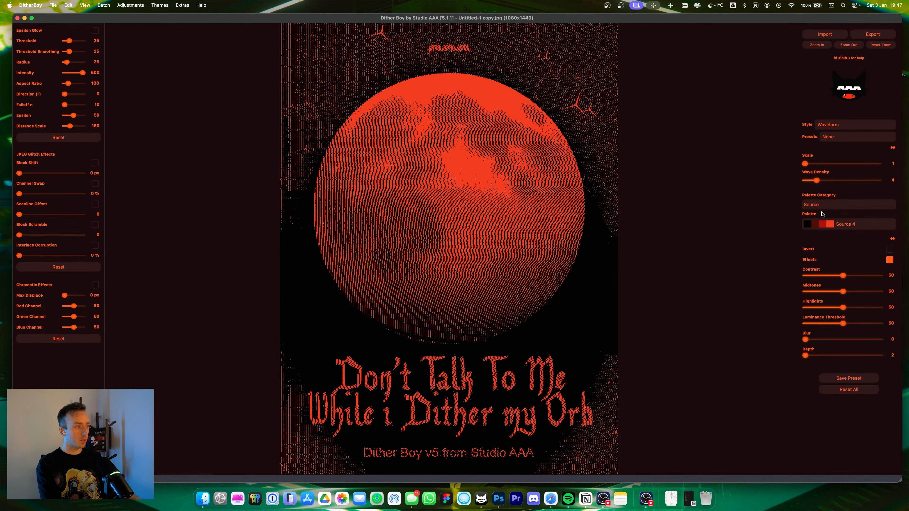
pyautogui.click(823, 224)
pyautogui.click(826, 248)
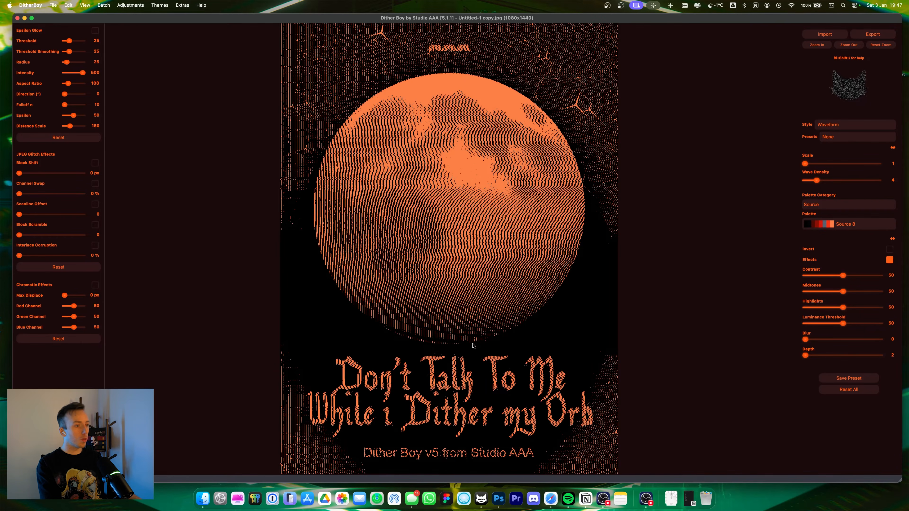
pyautogui.click(823, 224)
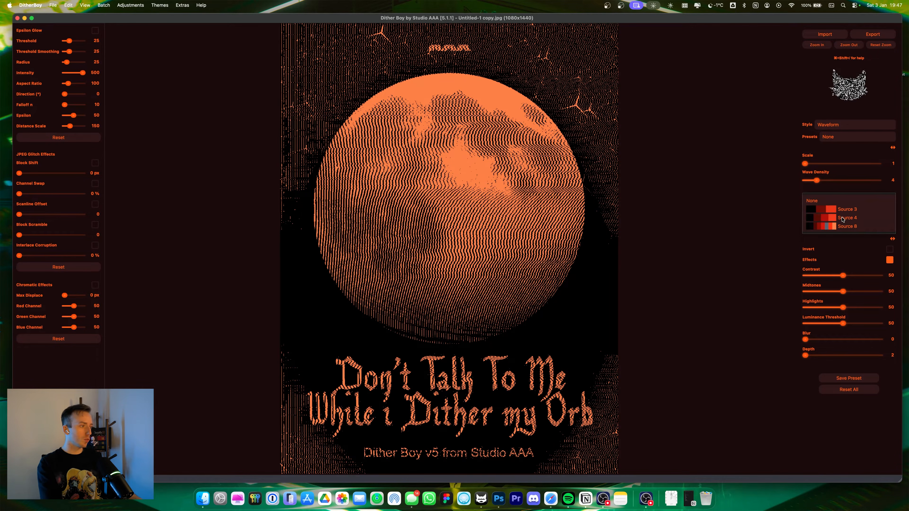
pyautogui.click(830, 215)
pyautogui.click(828, 206)
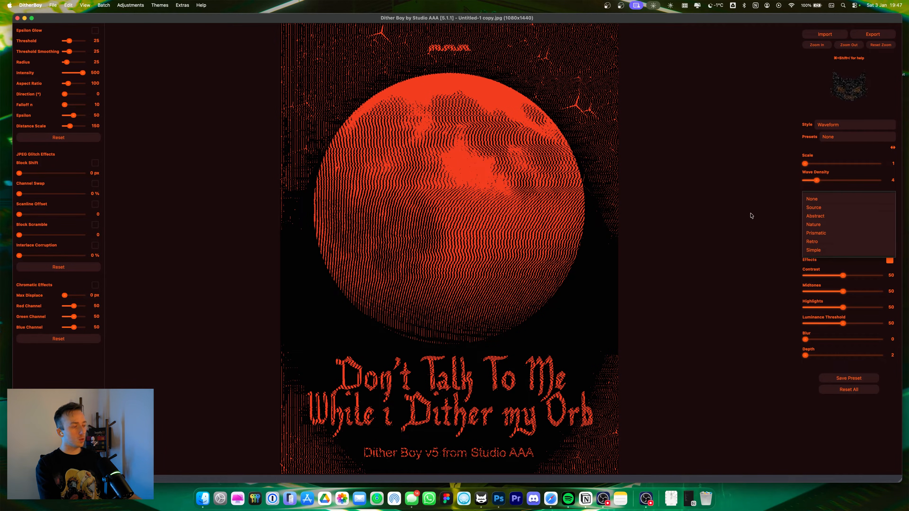
pyautogui.click(731, 212)
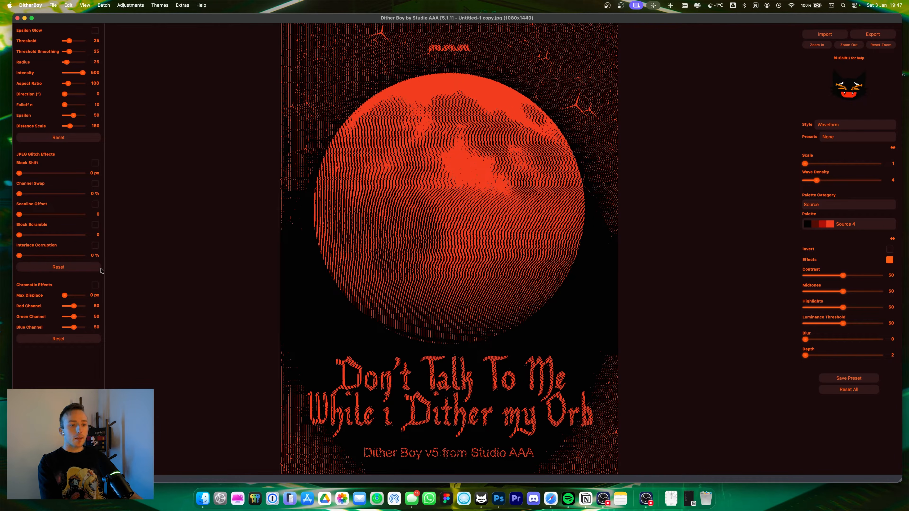
# Step: Enable Chromatic Effects and Epsilon Glow, setting the max displacement to 20 px
pyautogui.click(95, 286)
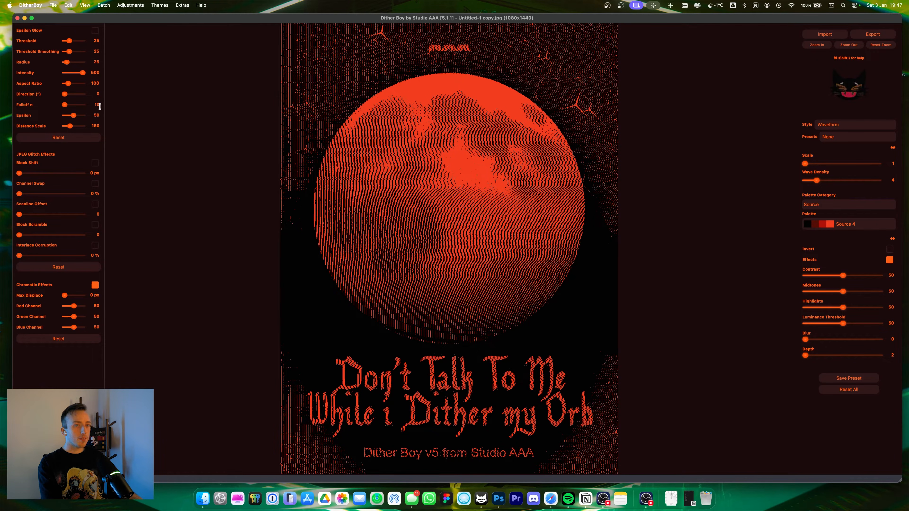
pyautogui.click(96, 31)
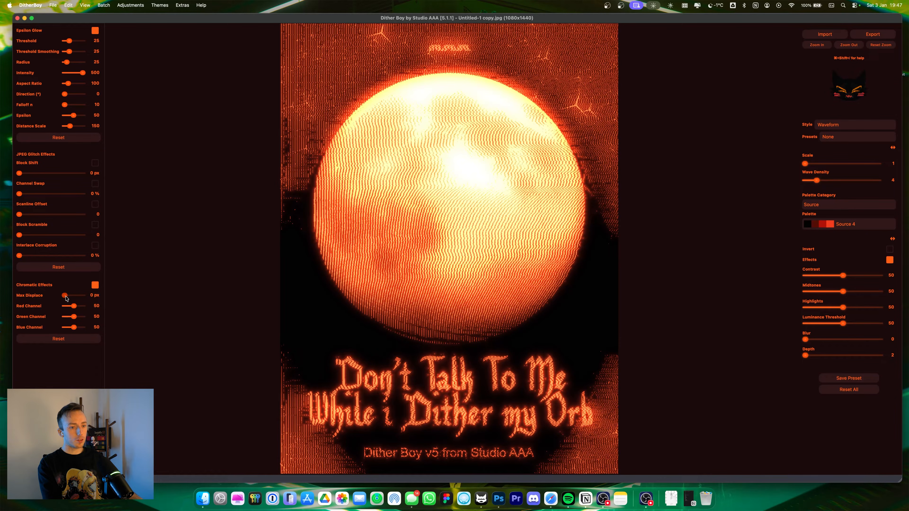
pyautogui.moveTo(66, 299); pyautogui.dragTo(86, 299)
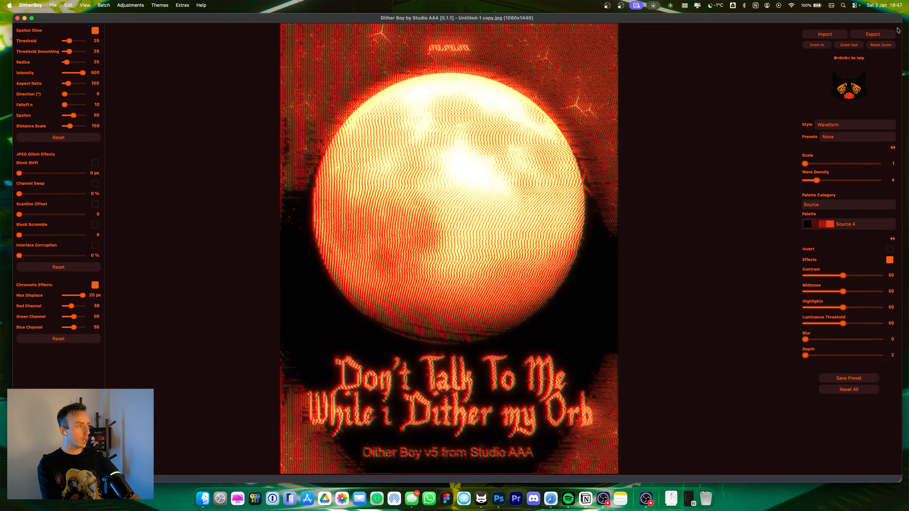
# Step: Set the chromatic red channel to 23, blue channel to 80 and max displacement to 5 px
pyautogui.click(818, 45)
pyautogui.click(819, 46)
pyautogui.click(818, 45)
pyautogui.click(819, 45)
pyautogui.click(819, 45)
pyautogui.click(819, 45)
pyautogui.scroll(-3, 405, 195)
pyautogui.scroll(-5, 405, 194)
pyautogui.moveTo(72, 306); pyautogui.dragTo(79, 328)
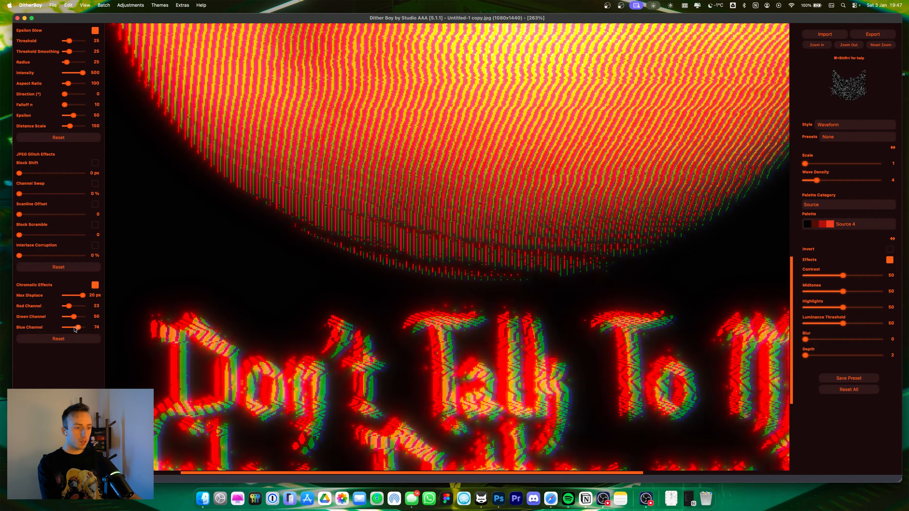
pyautogui.moveTo(83, 296); pyautogui.dragTo(81, 297)
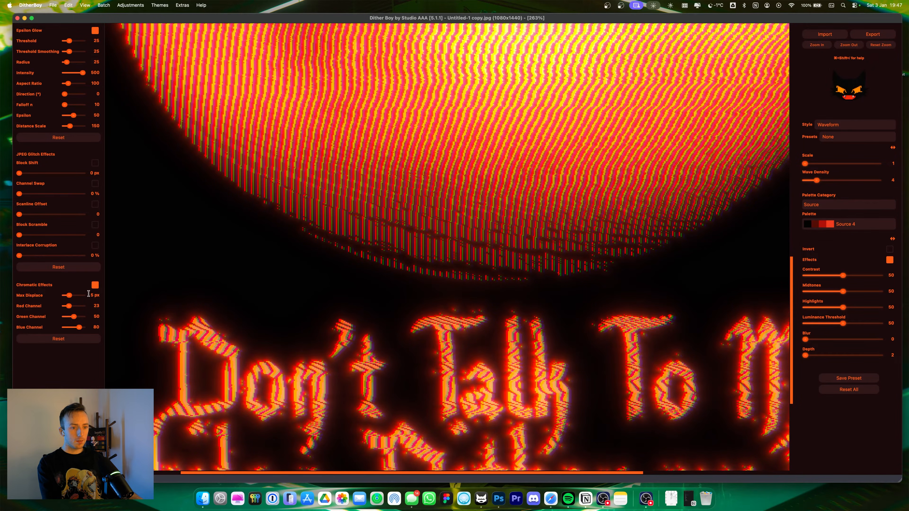
# Step: Set the chromatic max displacement to 14 px
pyautogui.click(817, 45)
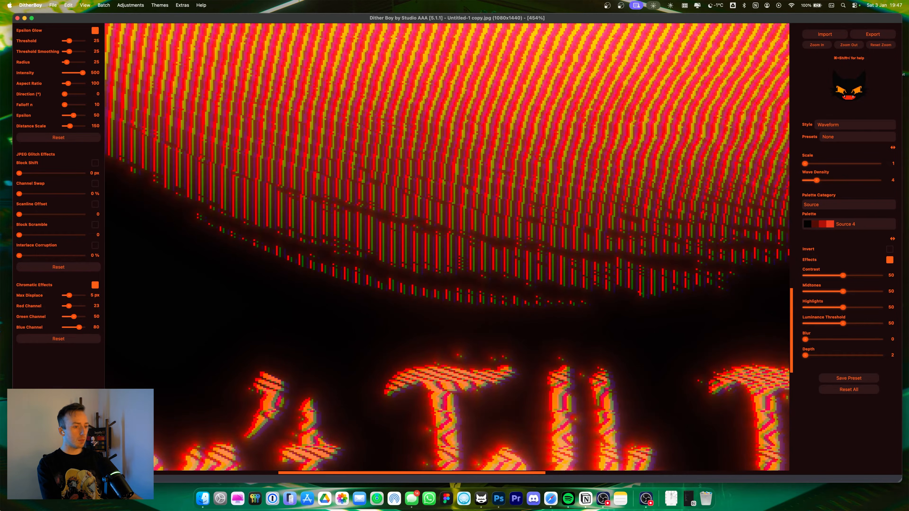
pyautogui.scroll(-10, 163, 421)
pyautogui.hscroll(-10, 163, 421)
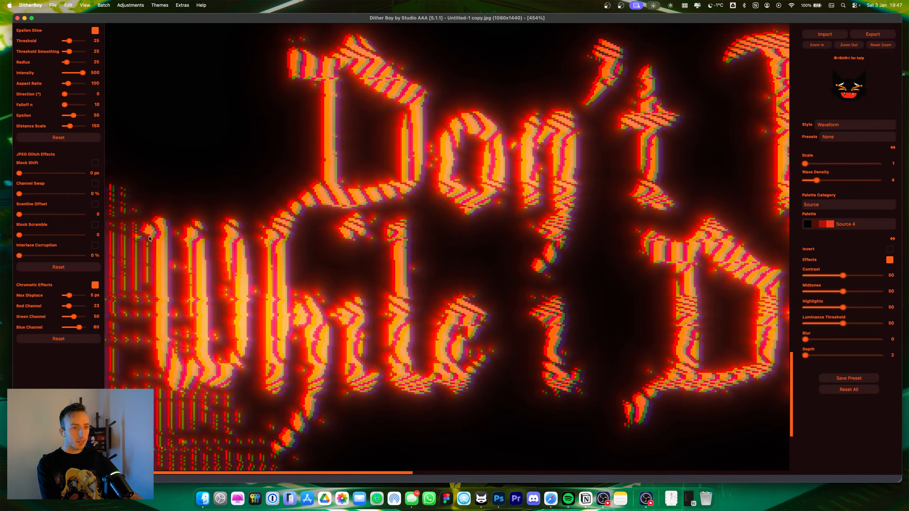
pyautogui.moveTo(225, 279); pyautogui.dragTo(624, 202)
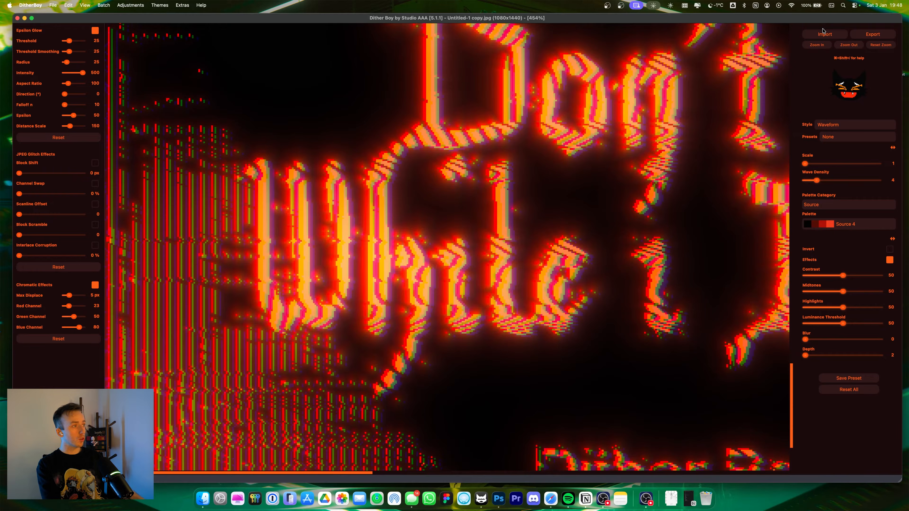
pyautogui.click(818, 45)
pyautogui.scroll(-8, 404, 229)
pyautogui.hscroll(-8, 404, 229)
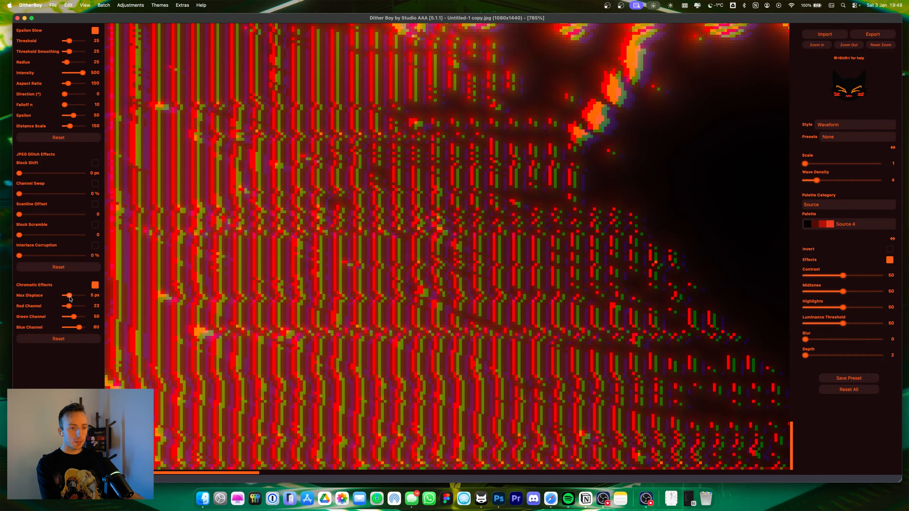
pyautogui.moveTo(72, 297); pyautogui.dragTo(76, 298)
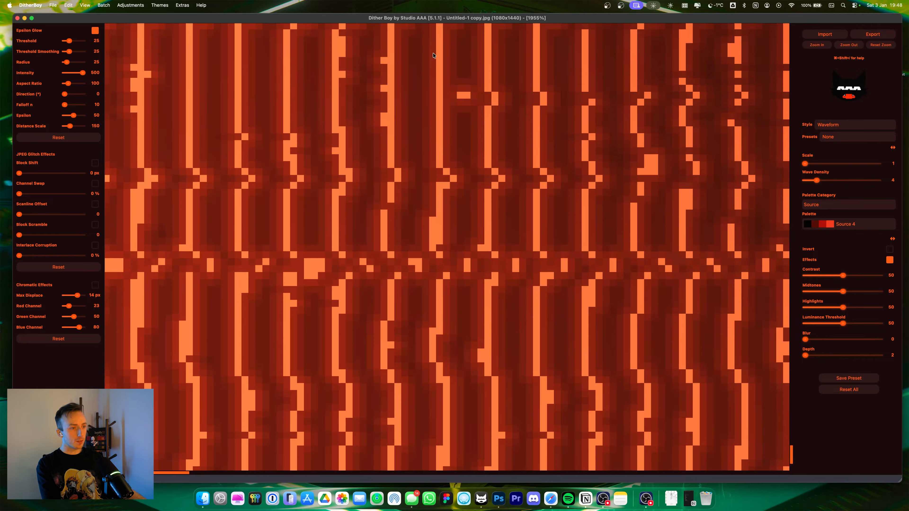
# Step: Re-enable Chromatic Effects and set the max displacement to 9 px
pyautogui.hscroll(-7, 300, 128)
pyautogui.scroll(3, 300, 129)
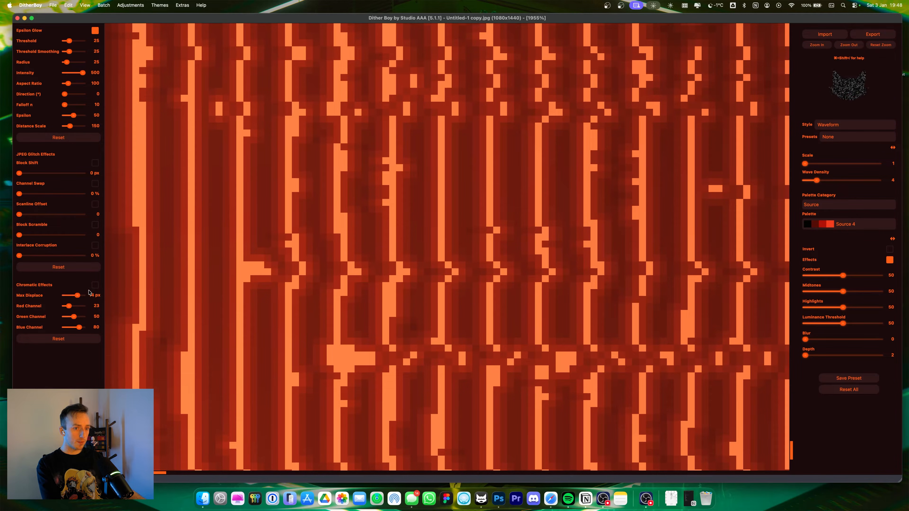
pyautogui.click(95, 286)
pyautogui.moveTo(78, 295); pyautogui.dragTo(68, 299)
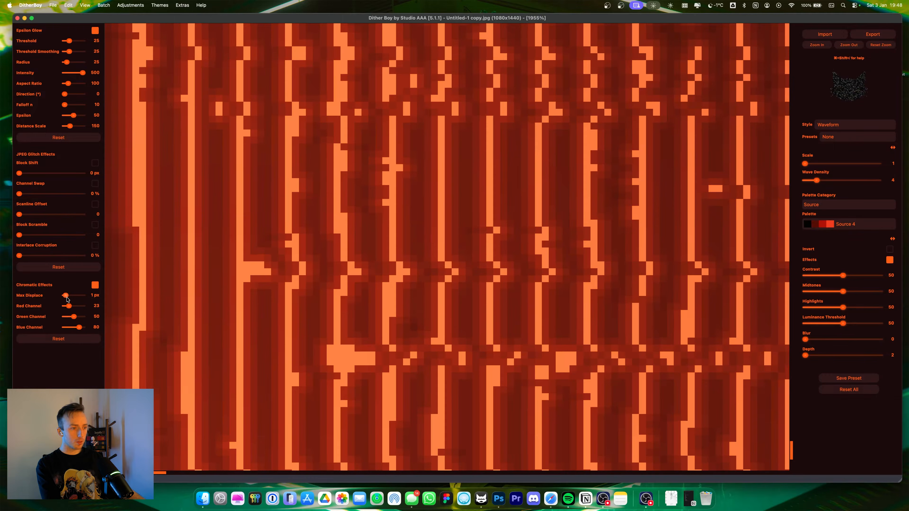
pyautogui.moveTo(66, 300); pyautogui.dragTo(66, 297)
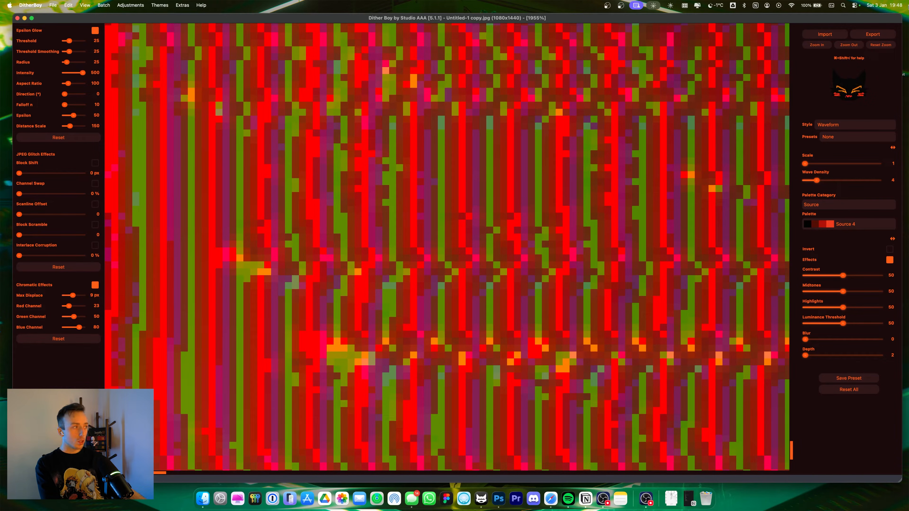
# Step: Lower the chromatic max displacement to 5 px and view the whole poster
pyautogui.click(849, 46)
pyautogui.click(849, 45)
pyautogui.click(849, 46)
pyautogui.click(849, 45)
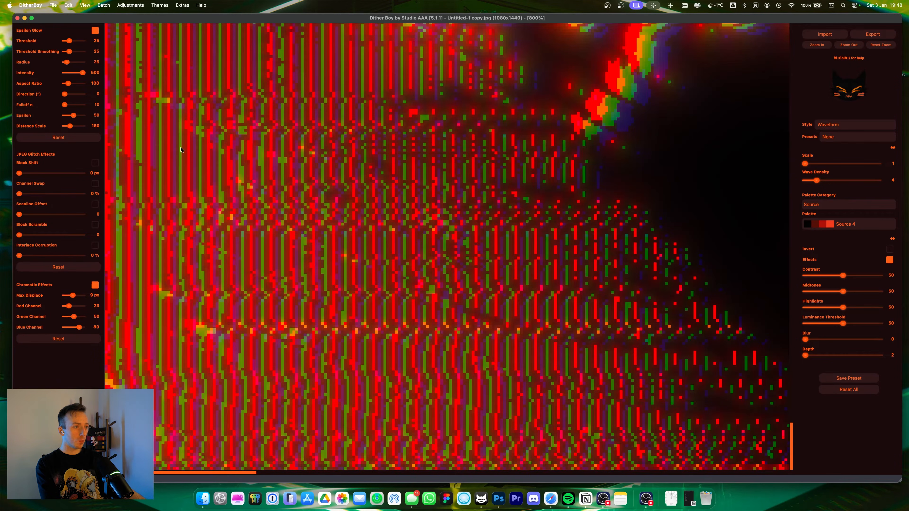
pyautogui.scroll(3, 270, 219)
pyautogui.scroll(5, 269, 218)
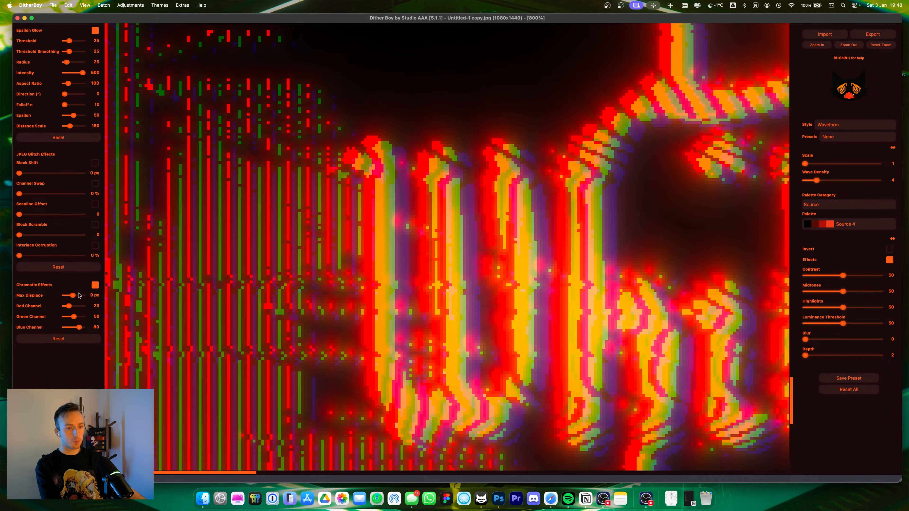
pyautogui.scroll(-1, 78, 296)
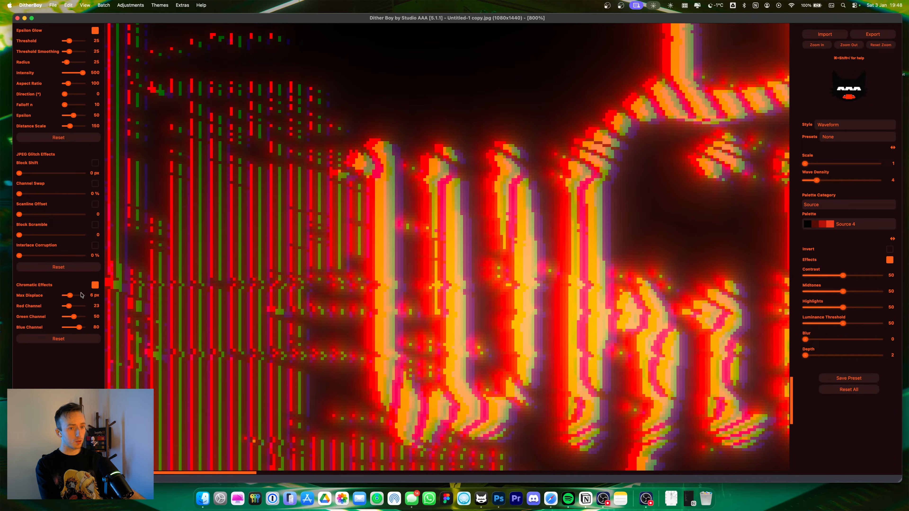
pyautogui.click(849, 46)
pyautogui.click(849, 46)
pyautogui.click(849, 46)
pyautogui.click(849, 46)
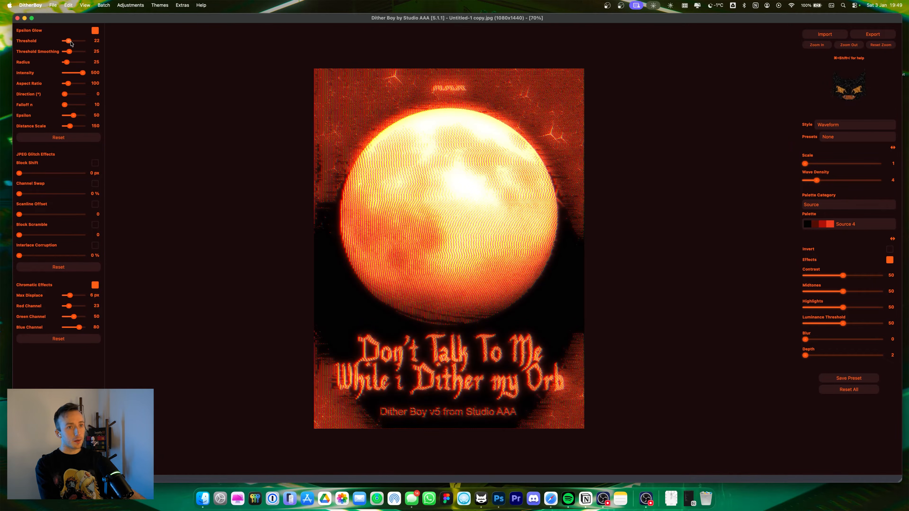
pyautogui.scroll(-1, 71, 43)
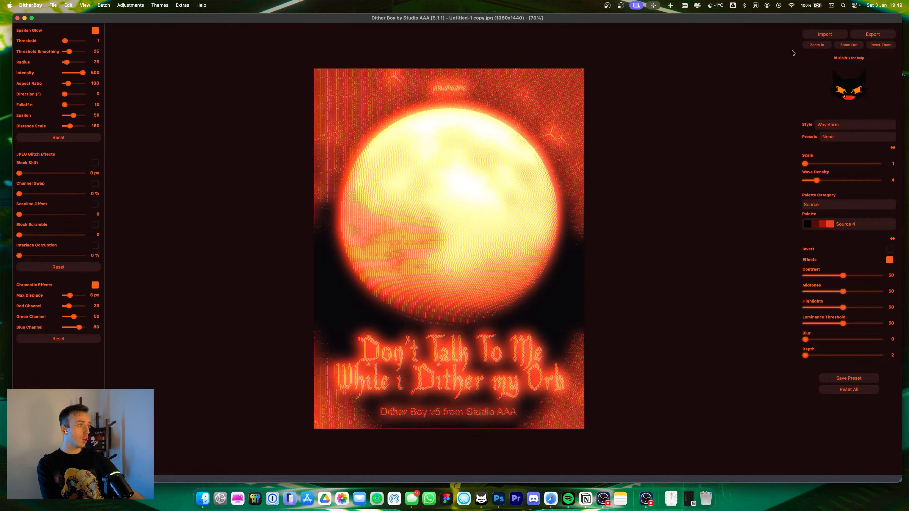
# Step: Set the Epsilon Glow threshold to 4
pyautogui.click(808, 45)
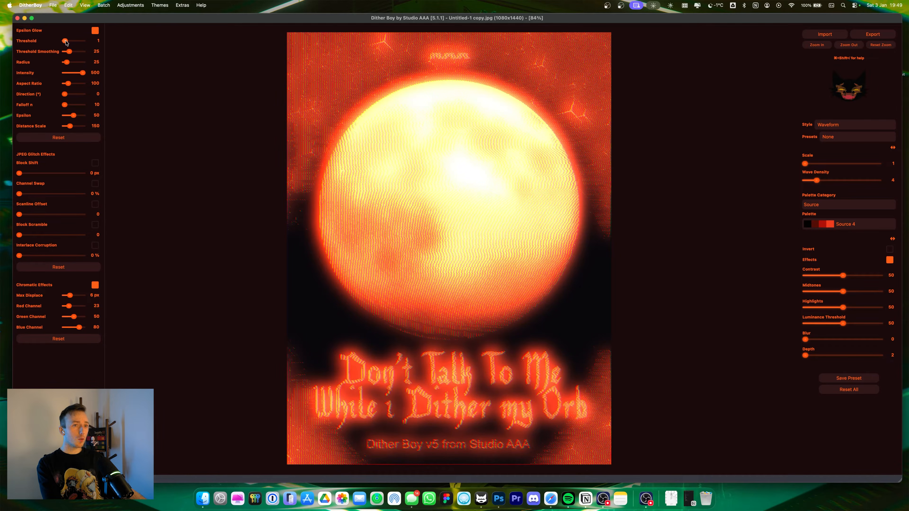
pyautogui.moveTo(66, 42); pyautogui.dragTo(66, 42)
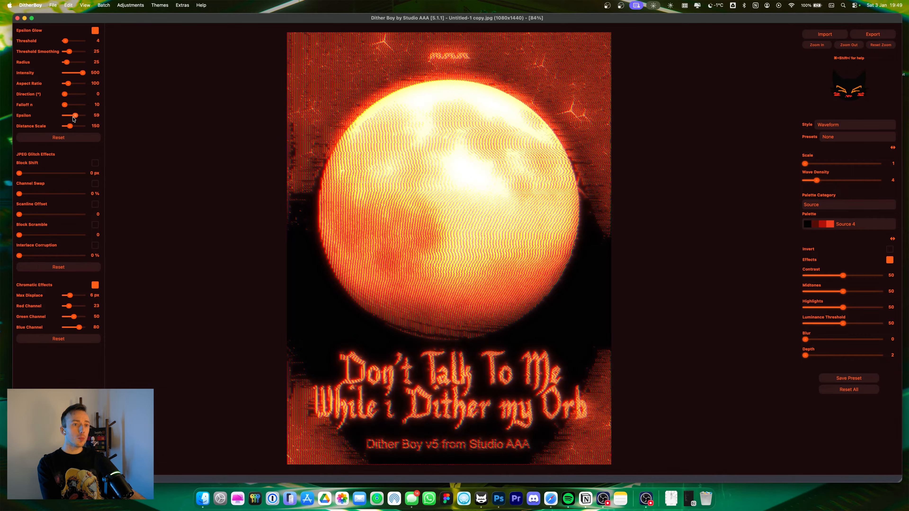
# Step: Try different Epsilon values, settling on 100, and set the glow radius to 28
pyautogui.moveTo(73, 119); pyautogui.dragTo(74, 118)
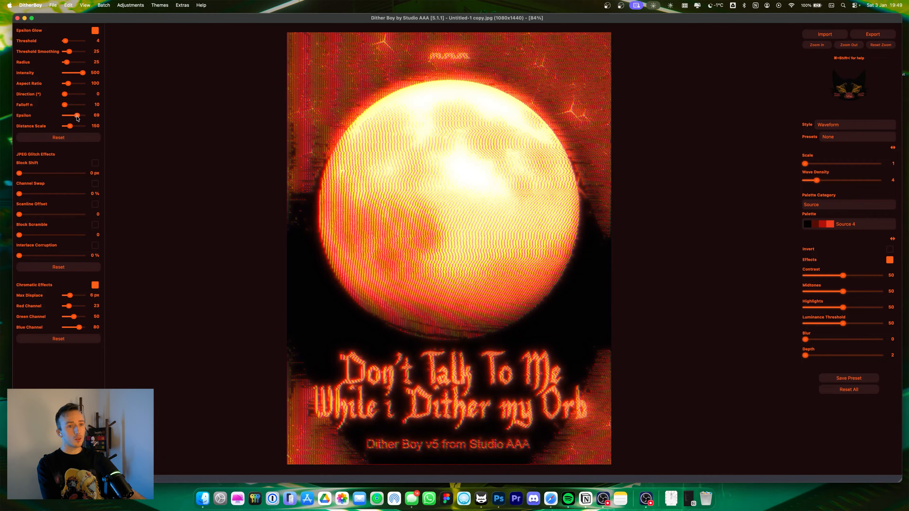
pyautogui.moveTo(76, 115); pyautogui.dragTo(63, 119)
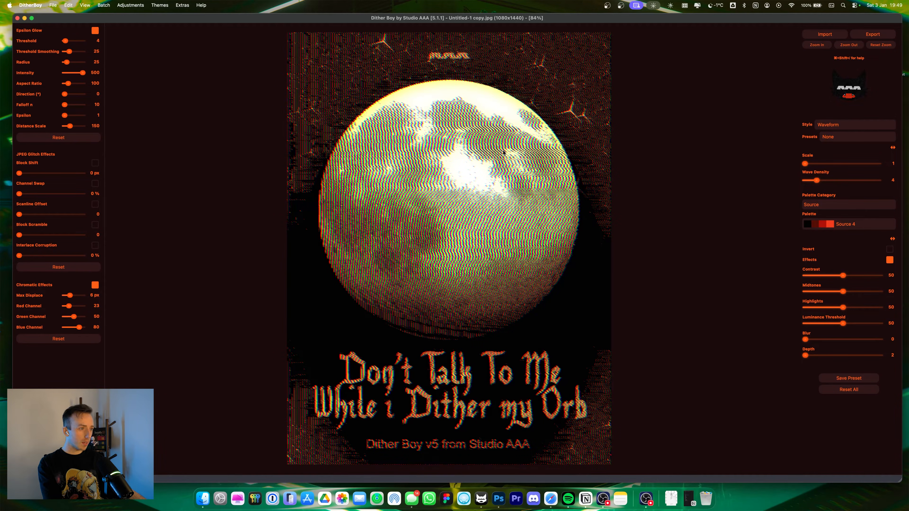
pyautogui.moveTo(65, 115); pyautogui.dragTo(84, 115)
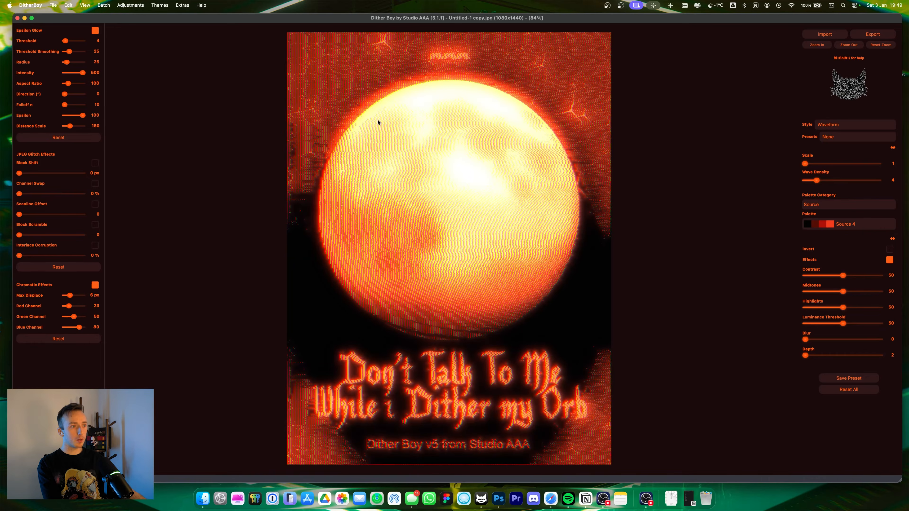
pyautogui.moveTo(66, 62); pyautogui.dragTo(72, 65)
# Step: Set contrast to 100 with midtones and highlights at 0
pyautogui.scroll(-6, 72, 64)
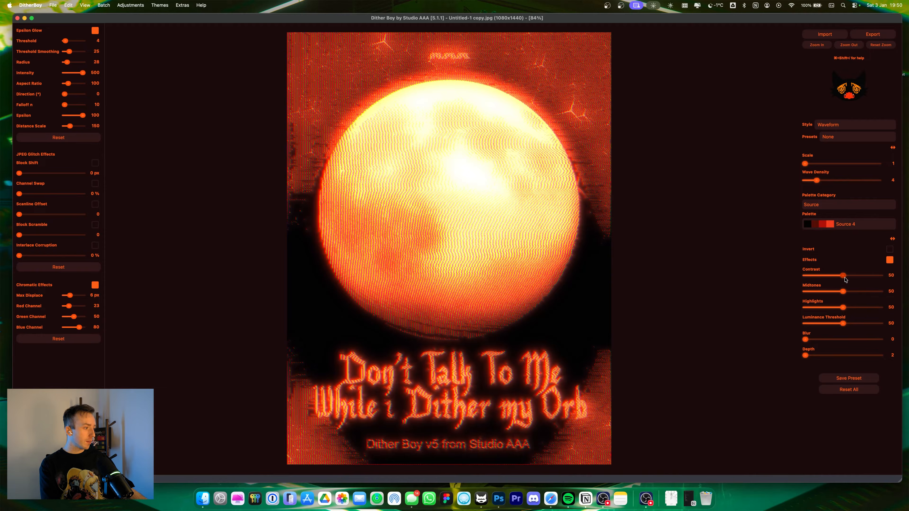
pyautogui.moveTo(843, 276); pyautogui.dragTo(727, 315)
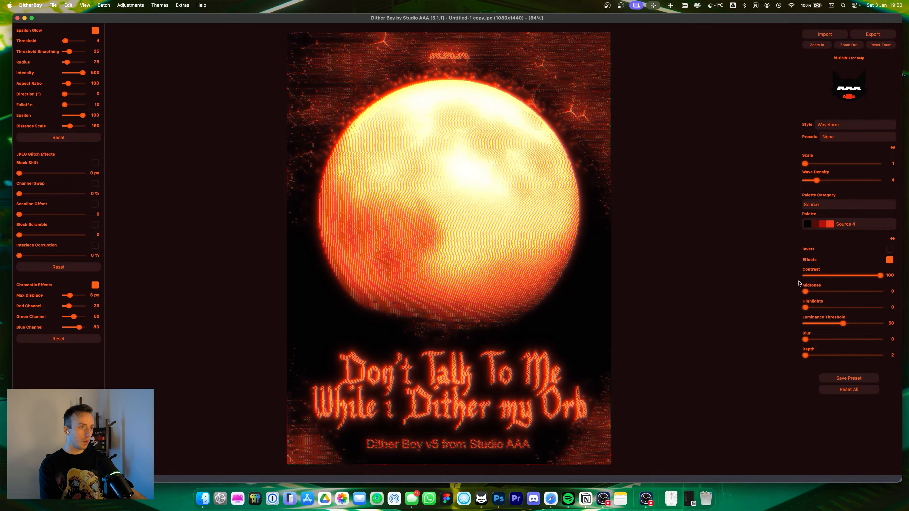
# Step: Zoom in and pan around the moon's edge to inspect the glow detail
pyautogui.click(817, 44)
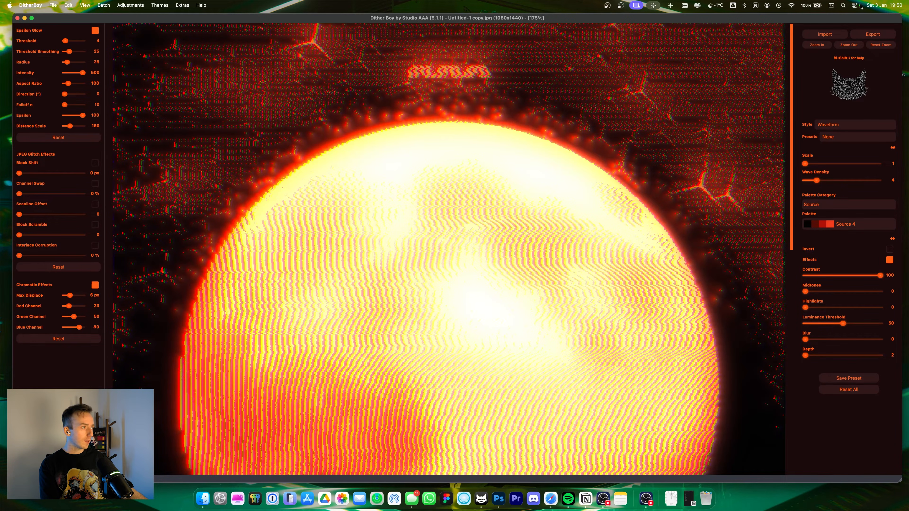
pyautogui.click(817, 45)
pyautogui.click(817, 45)
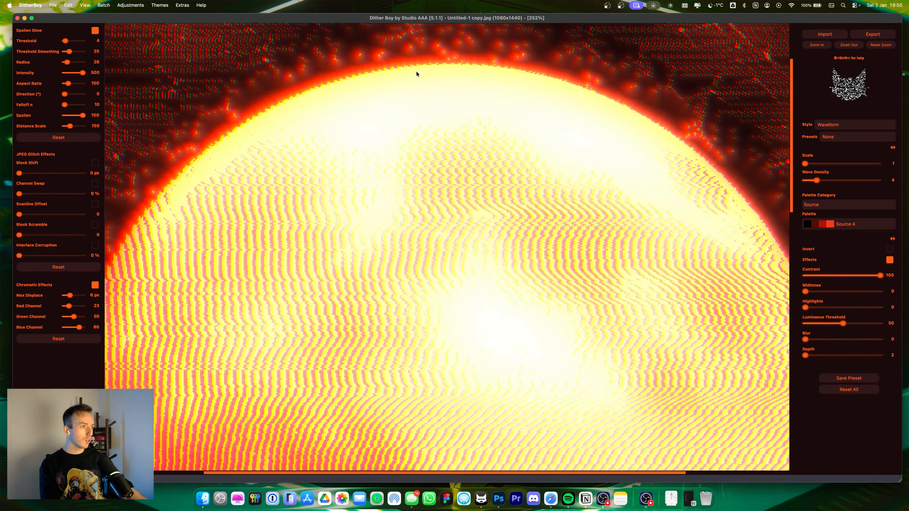
pyautogui.moveTo(417, 73); pyautogui.dragTo(807, 327)
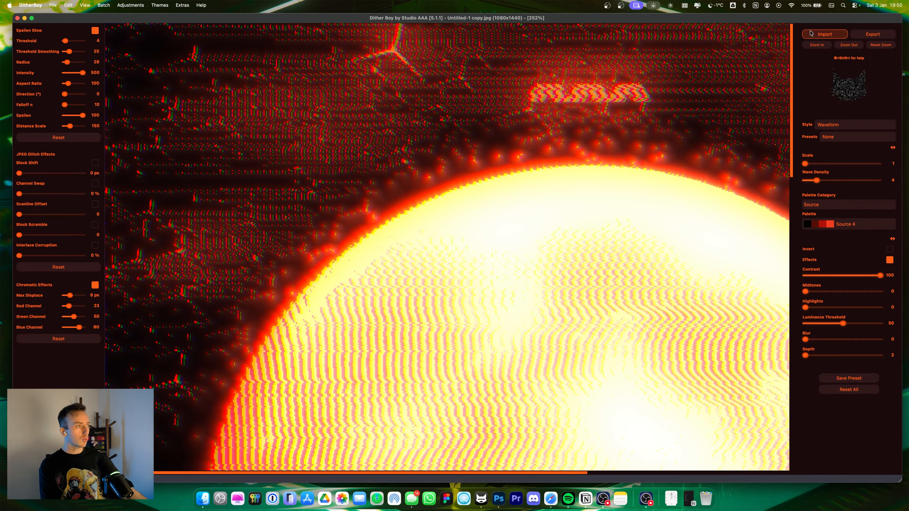
pyautogui.click(816, 45)
pyautogui.moveTo(357, 103); pyautogui.dragTo(422, 148)
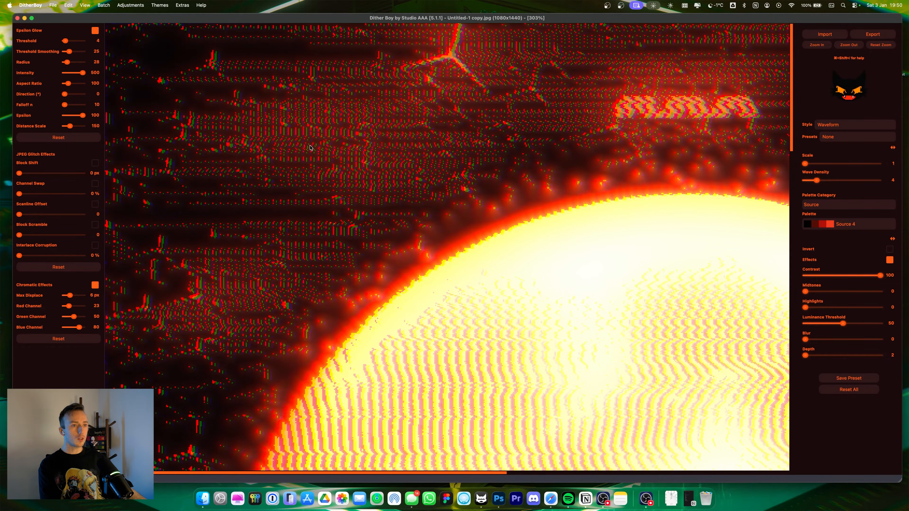
pyautogui.moveTo(430, 272); pyautogui.dragTo(348, 9)
pyautogui.moveTo(593, 308); pyautogui.dragTo(389, 229)
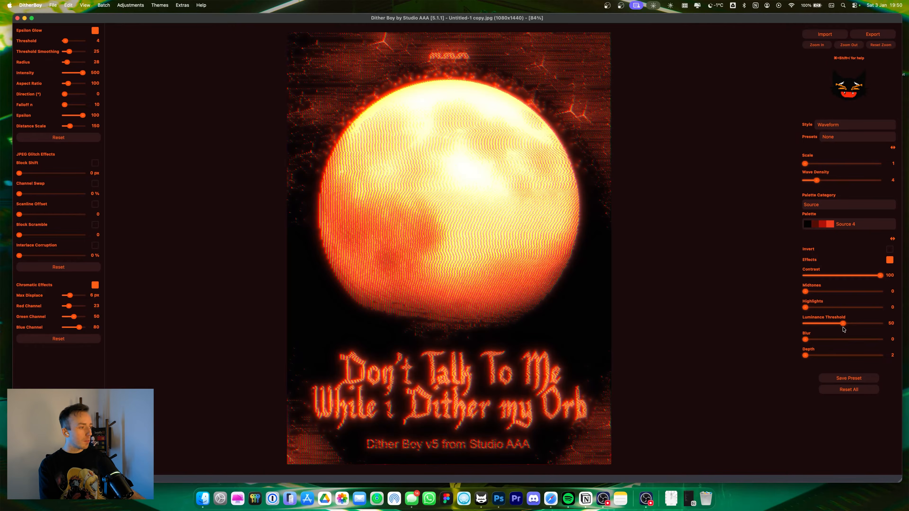
# Step: Set the luminance threshold to 100 and the contrast to 22
pyautogui.moveTo(844, 325); pyautogui.dragTo(883, 322)
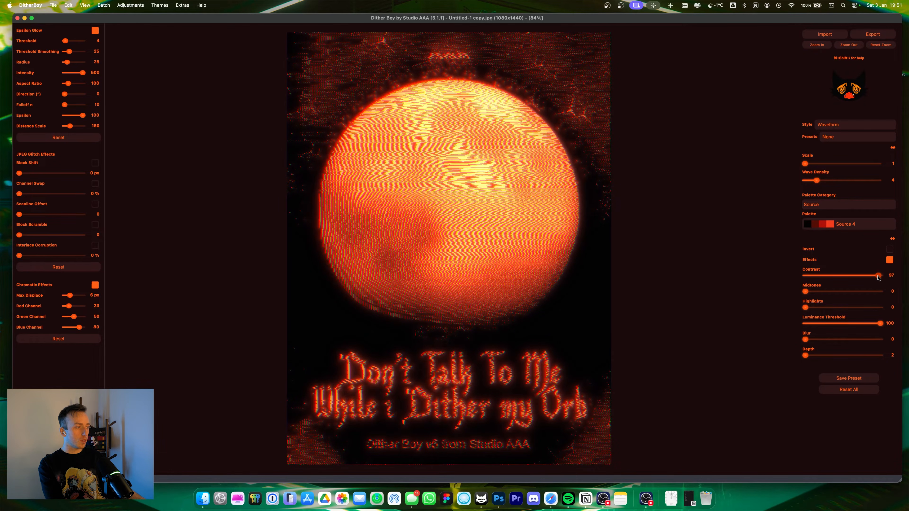
pyautogui.moveTo(871, 279); pyautogui.dragTo(824, 279)
# Step: Set the glow threshold to 6 and radius to 9, and fine-tune contrast to 23
pyautogui.moveTo(66, 41); pyautogui.dragTo(69, 65)
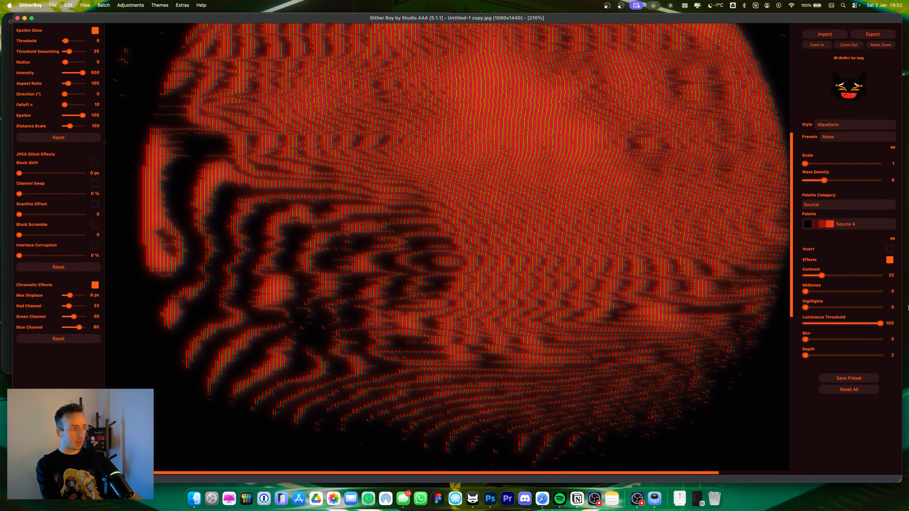
pyautogui.moveTo(819, 278); pyautogui.dragTo(822, 279)
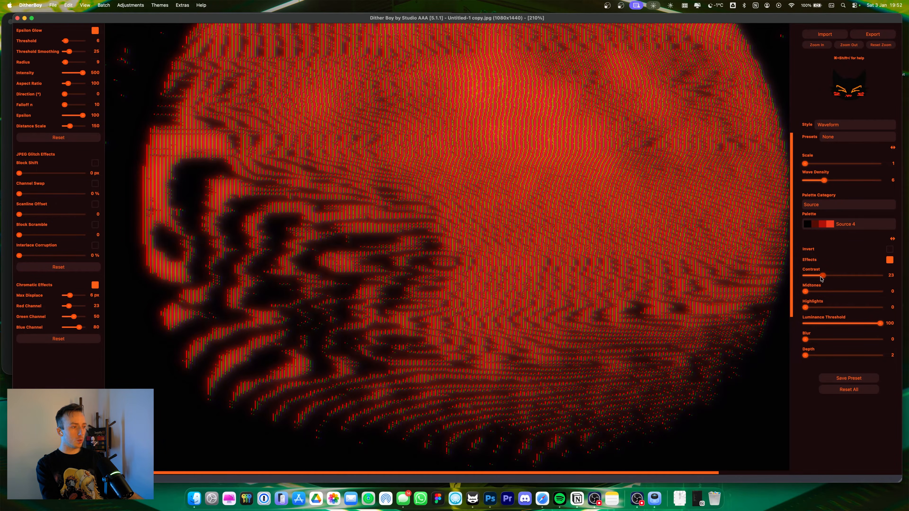
# Step: Set midtones to 8 and contrast to 14
pyautogui.scroll(5, 636, 264)
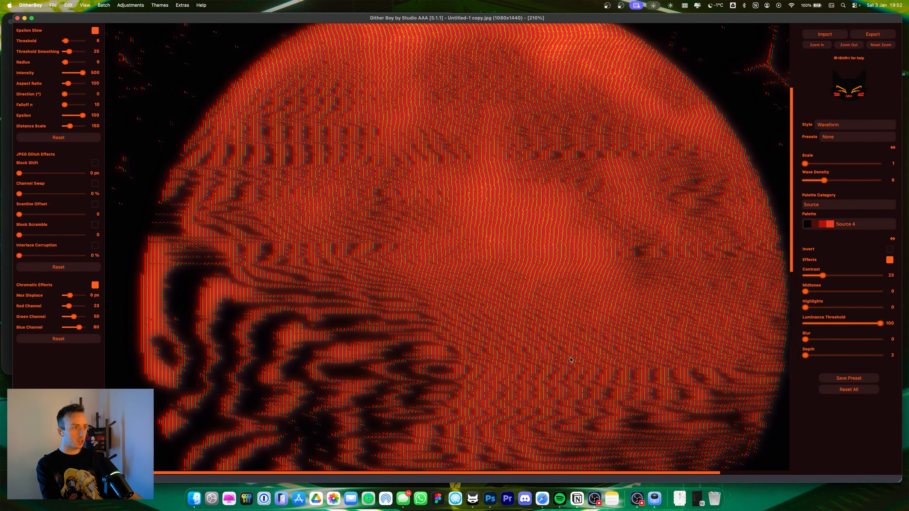
pyautogui.scroll(-5, 148, 299)
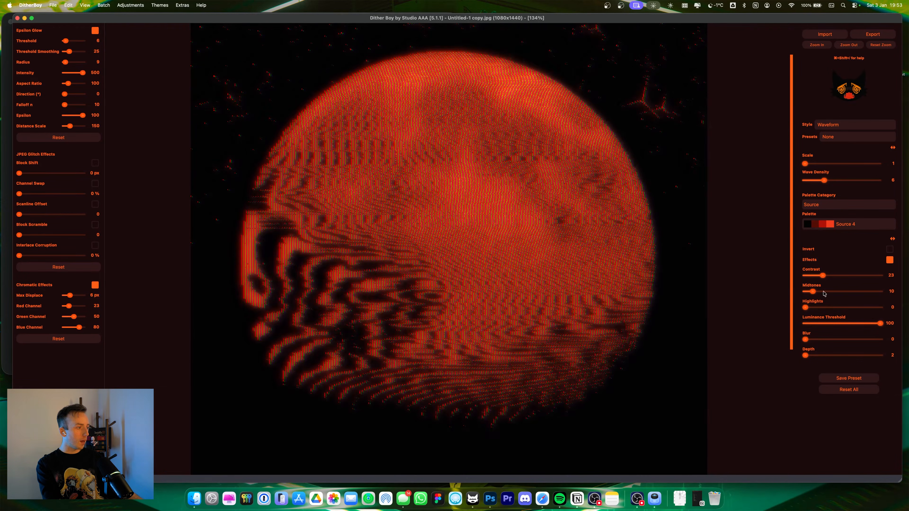
pyautogui.moveTo(816, 293); pyautogui.dragTo(805, 309)
pyautogui.moveTo(823, 275)
pyautogui.mouseDown()
pyautogui.moveTo(845, 279)
pyautogui.moveTo(816, 276)
pyautogui.mouseUp()
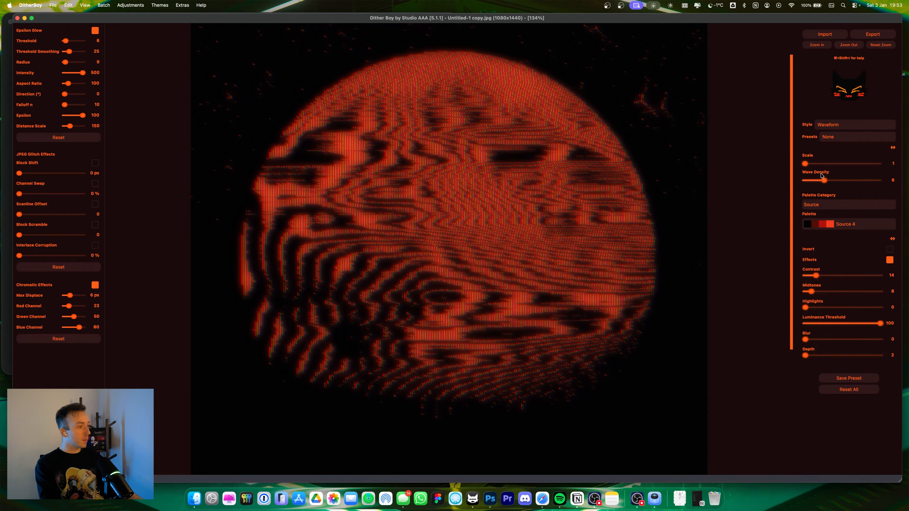
# Step: Set the wave density to 10 and inspect the pattern at several zoom levels
pyautogui.moveTo(809, 165); pyautogui.dragTo(840, 181)
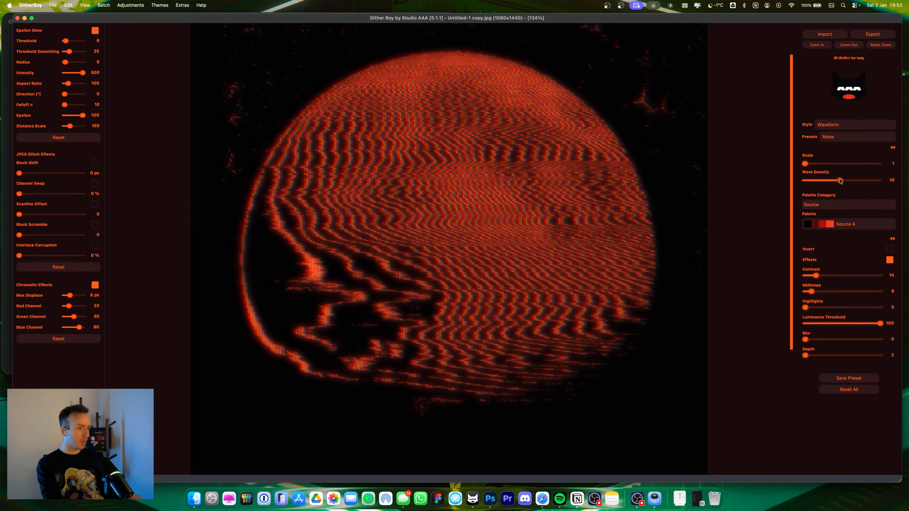
pyautogui.scroll(-3, 600, 93)
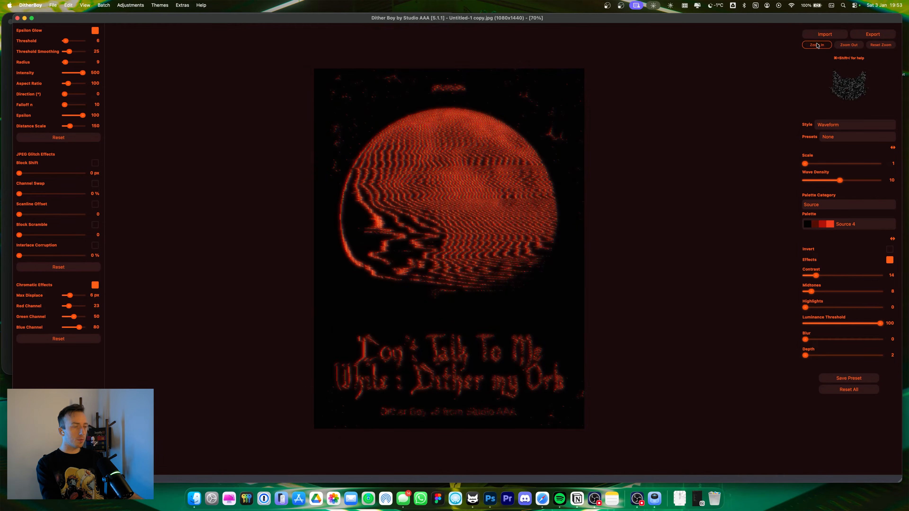
pyautogui.scroll(5, 587, 161)
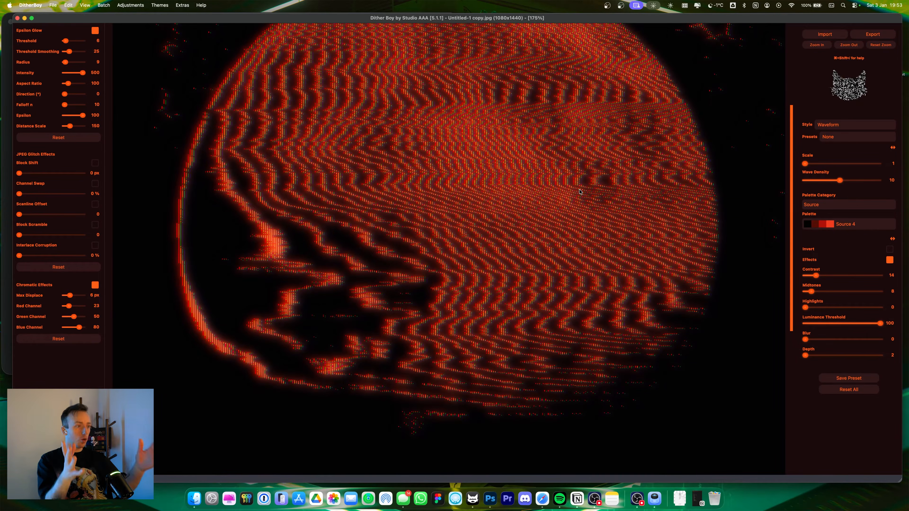
pyautogui.scroll(10, 835, 164)
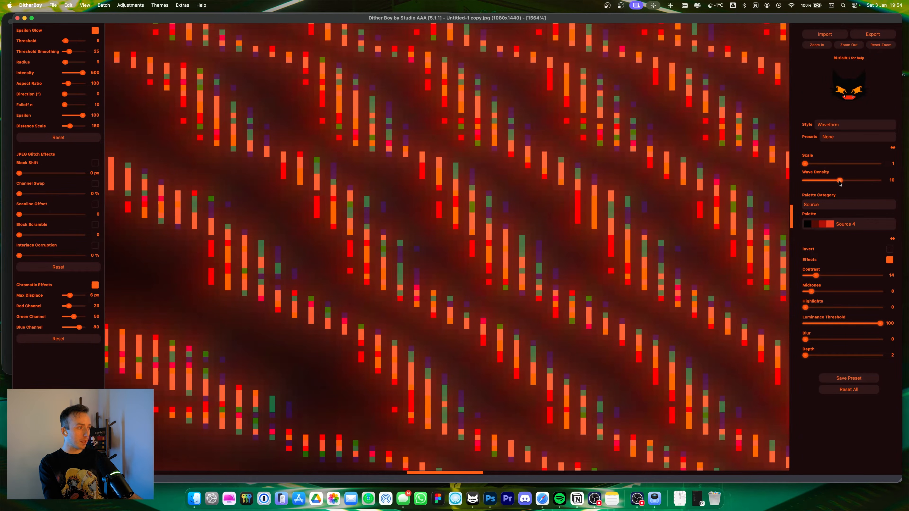
pyautogui.moveTo(840, 183)
pyautogui.mouseDown()
pyautogui.moveTo(804, 181)
pyautogui.moveTo(842, 182)
pyautogui.mouseUp()
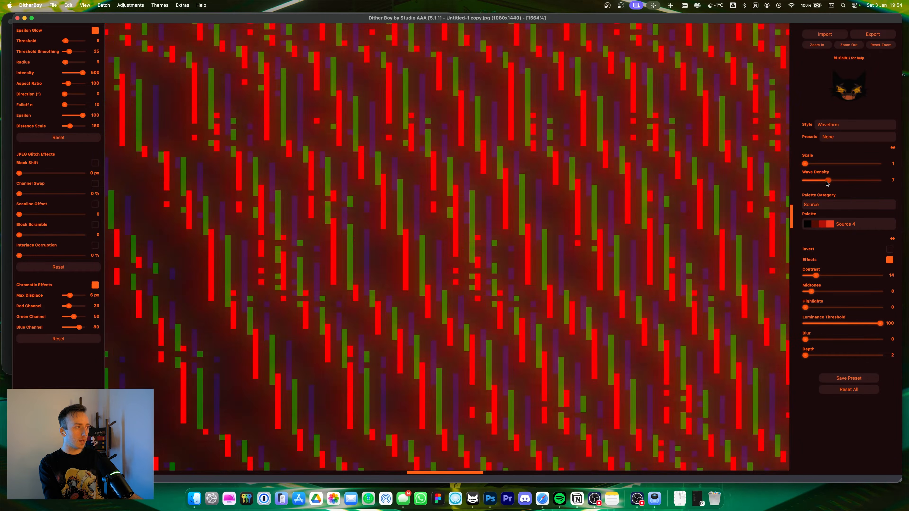
pyautogui.click(847, 45)
pyautogui.click(847, 45)
pyautogui.click(846, 44)
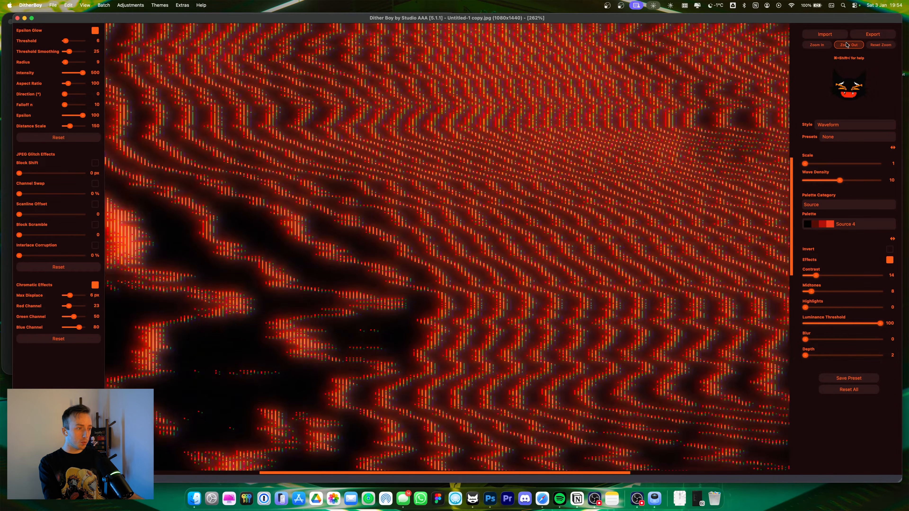
pyautogui.click(846, 44)
pyautogui.click(847, 45)
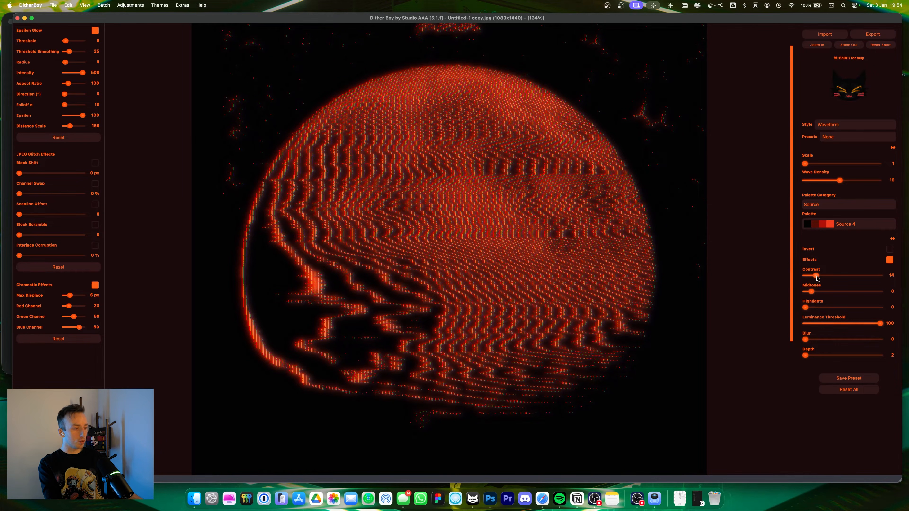
# Step: Raise wave density to 15 and set luminance threshold to 81 and contrast to 31
pyautogui.moveTo(840, 180)
pyautogui.mouseDown()
pyautogui.moveTo(880, 185)
pyautogui.moveTo(846, 185)
pyautogui.moveTo(863, 185)
pyautogui.mouseUp()
pyautogui.moveTo(883, 319); pyautogui.dragTo(870, 323)
pyautogui.moveTo(820, 280)
pyautogui.mouseDown()
pyautogui.moveTo(839, 279)
pyautogui.moveTo(831, 280)
pyautogui.mouseUp()
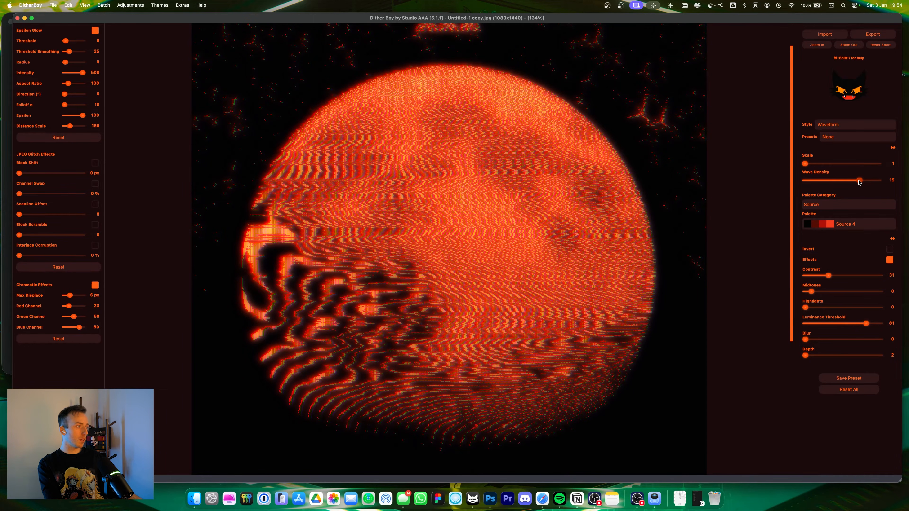
# Step: Set the wave density to 16 and the scale to 20, viewing the full poster
pyautogui.moveTo(858, 181); pyautogui.dragTo(862, 181)
pyautogui.moveTo(805, 164); pyautogui.dragTo(908, 170)
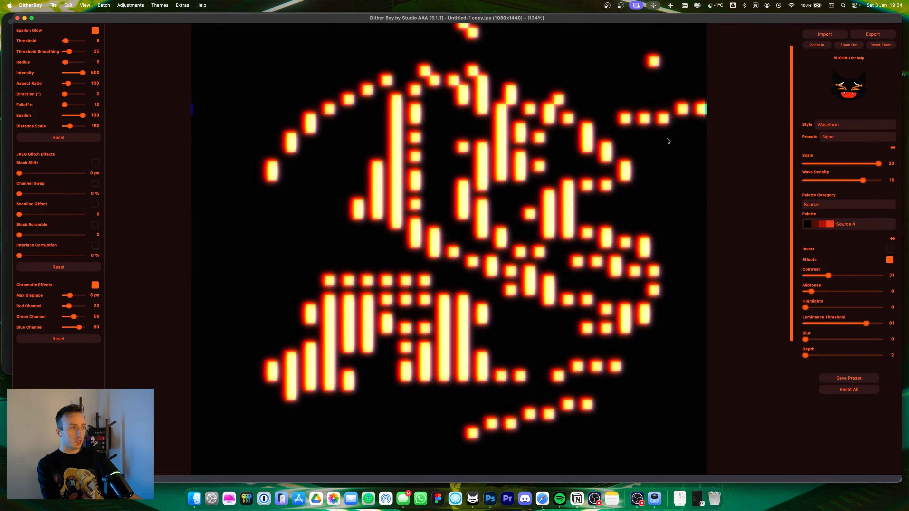
pyautogui.click(850, 47)
pyautogui.click(850, 47)
pyautogui.click(824, 47)
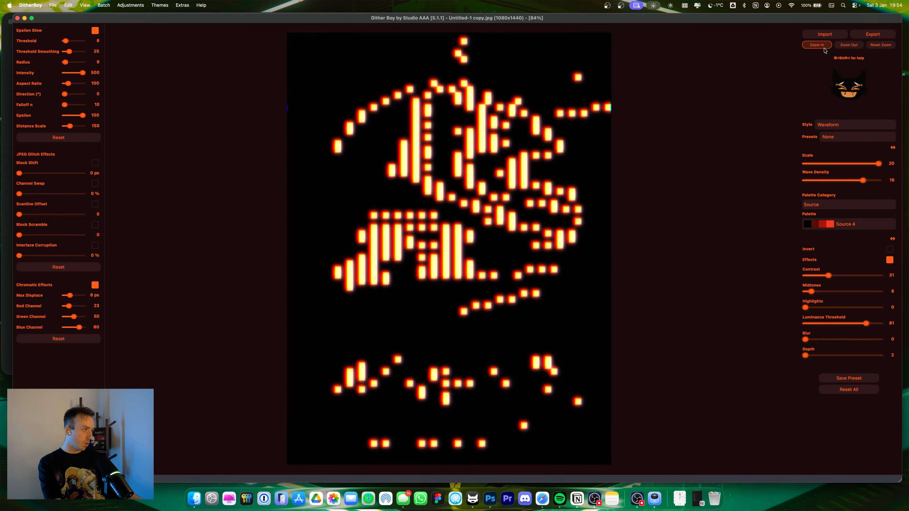
# Step: Lower the Waveform scale to 2 and set the luminance threshold to 81
pyautogui.moveTo(887, 170); pyautogui.dragTo(810, 167)
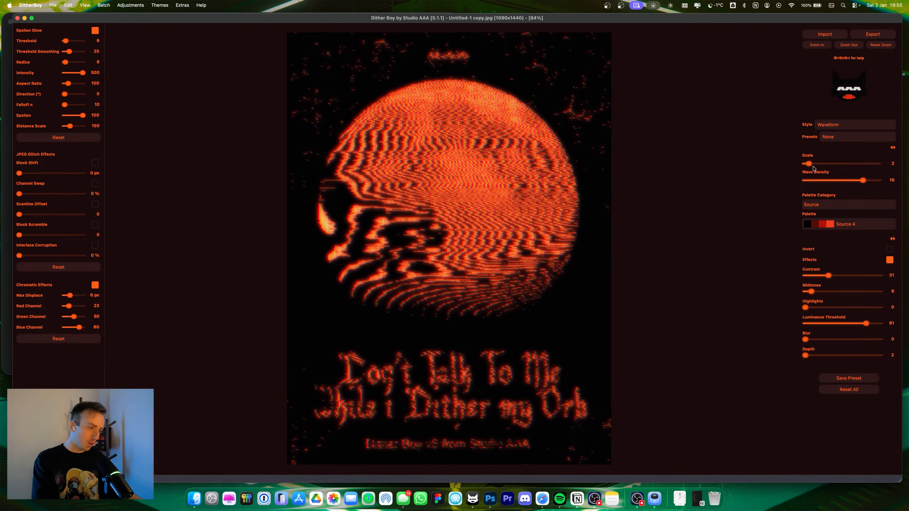
pyautogui.moveTo(829, 276)
pyautogui.mouseDown()
pyautogui.moveTo(842, 277)
pyautogui.moveTo(823, 279)
pyautogui.moveTo(833, 276)
pyautogui.mouseUp()
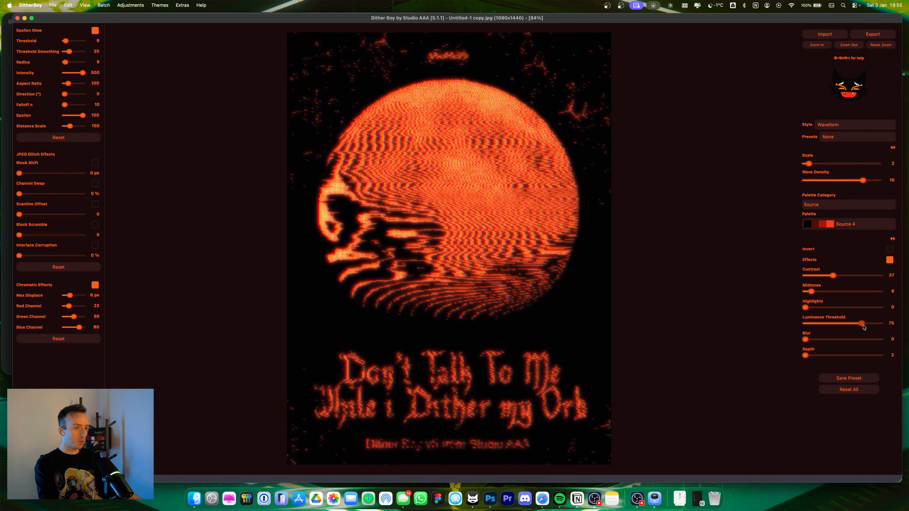
pyautogui.moveTo(861, 323); pyautogui.dragTo(873, 323)
# Step: Set the wave density to 8 and the contrast to 24
pyautogui.moveTo(866, 183); pyautogui.dragTo(833, 181)
pyautogui.moveTo(825, 277); pyautogui.dragTo(822, 277)
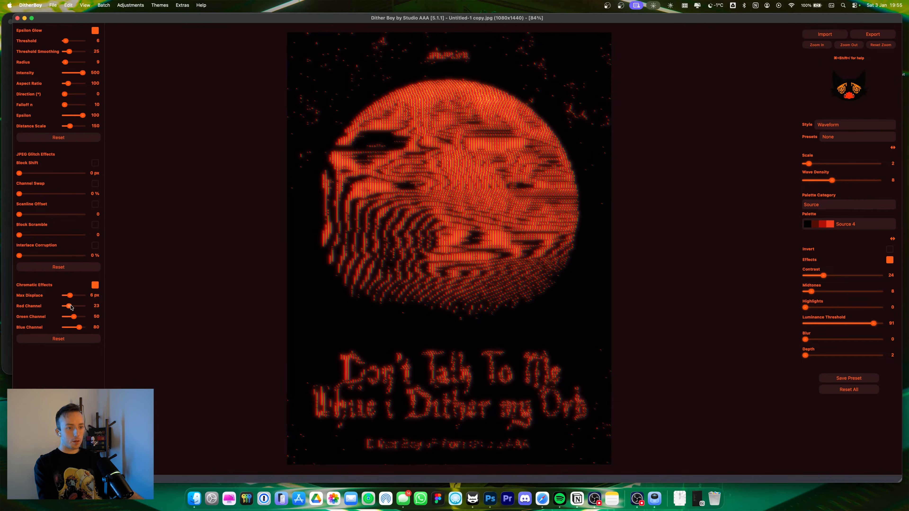
# Step: Set the chromatic effect's max displace to 9 px and zoom into the moon
pyautogui.moveTo(70, 296); pyautogui.dragTo(207, 296)
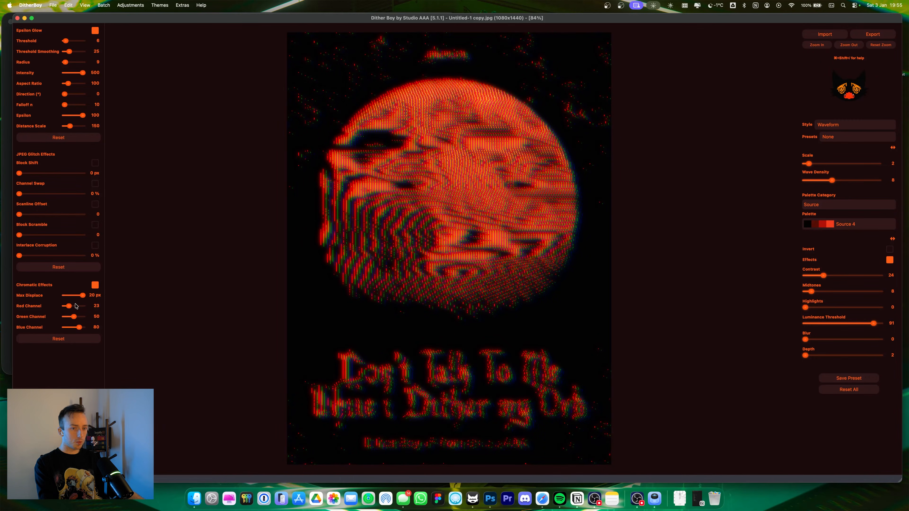
pyautogui.moveTo(76, 298); pyautogui.dragTo(84, 297)
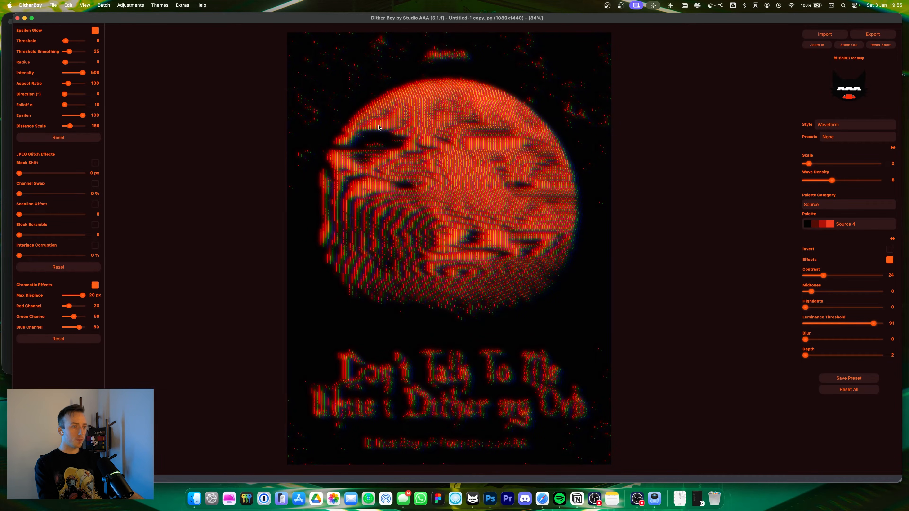
pyautogui.click(72, 296)
pyautogui.scroll(5, 520, 142)
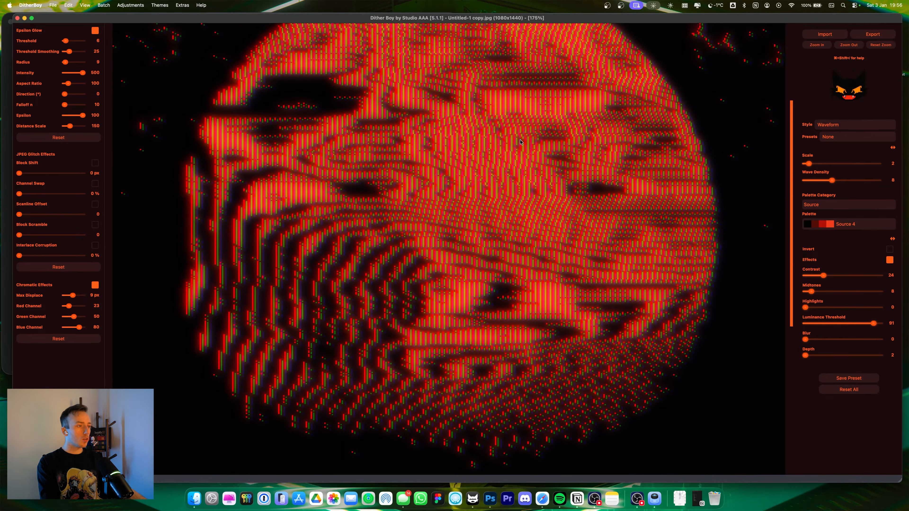
pyautogui.scroll(-2, 520, 142)
# Step: Open the app settings, review the colour profile options keeping ProPhoto-v4.icc, and close the settings
pyautogui.click(28, 5)
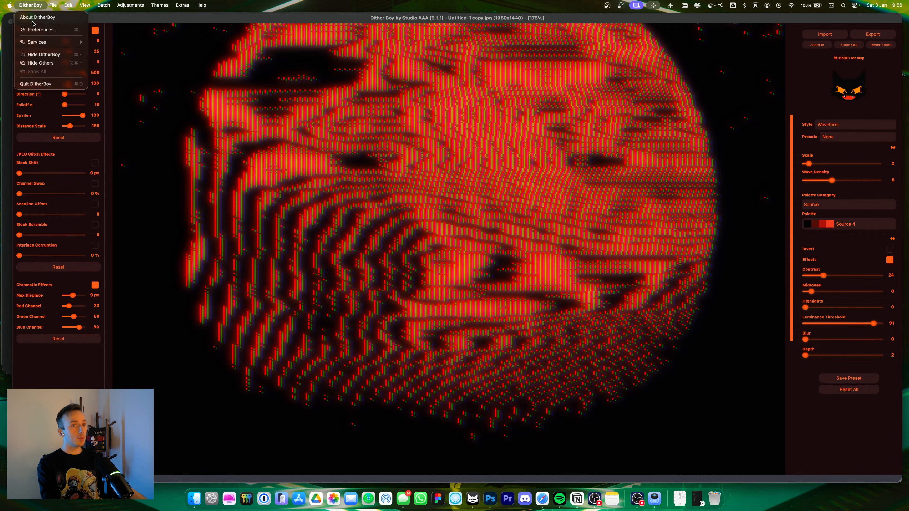
pyautogui.click(37, 32)
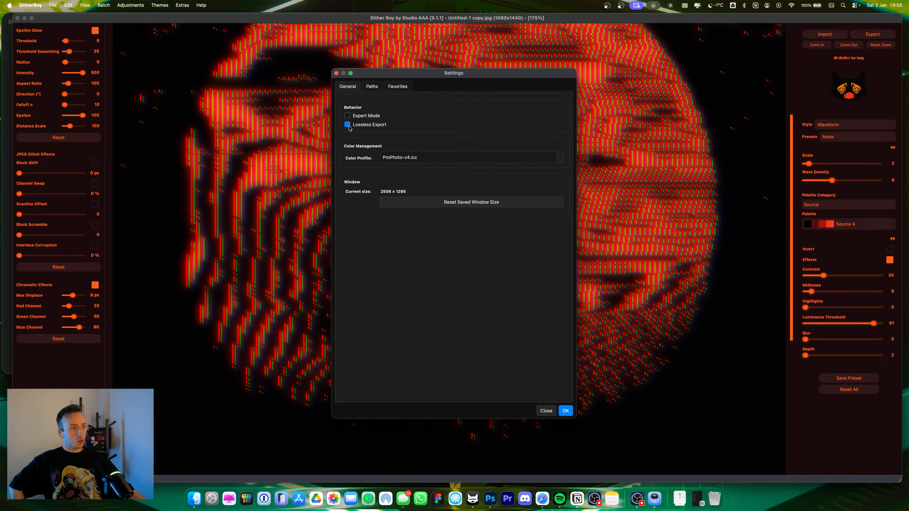
pyautogui.click(557, 163)
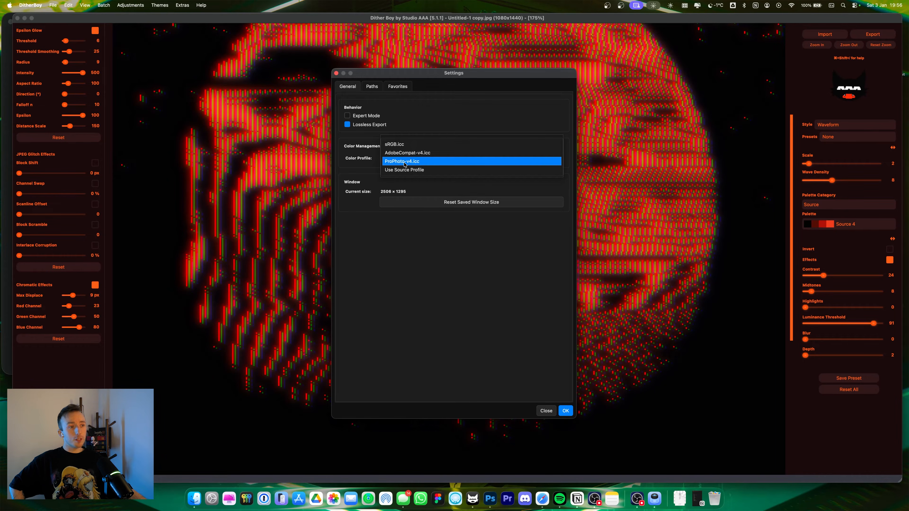
pyautogui.click(417, 162)
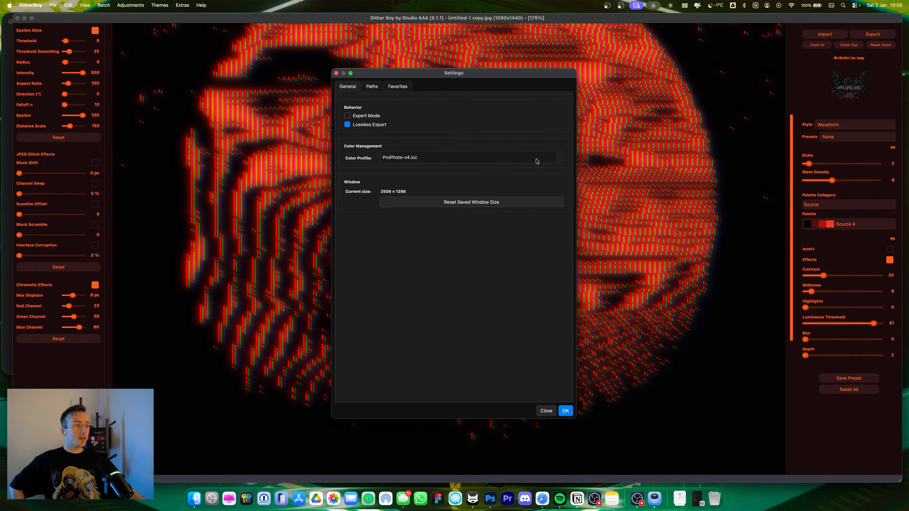
pyautogui.click(557, 157)
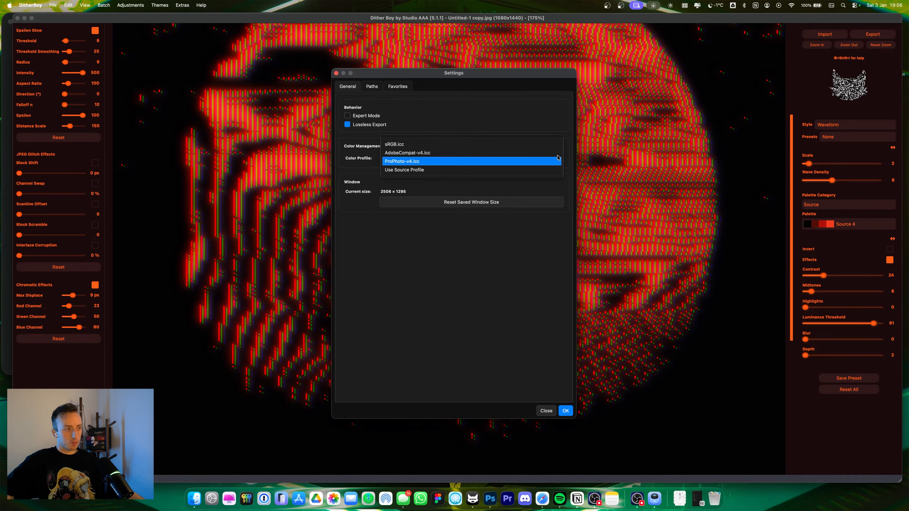
pyautogui.click(386, 161)
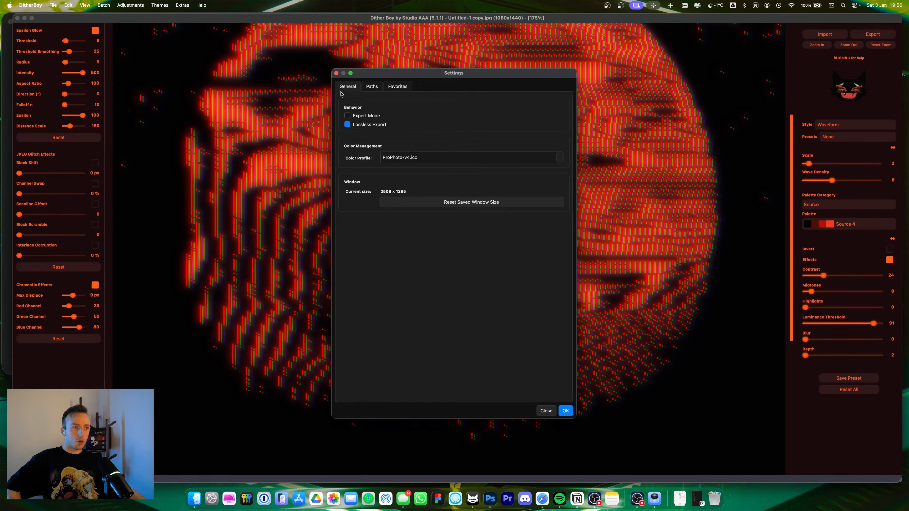
pyautogui.click(337, 73)
# Step: Try the Abstract palette category with the Acidic, Heat and Sanguine palettes and raise the glow threshold to 45
pyautogui.click(850, 205)
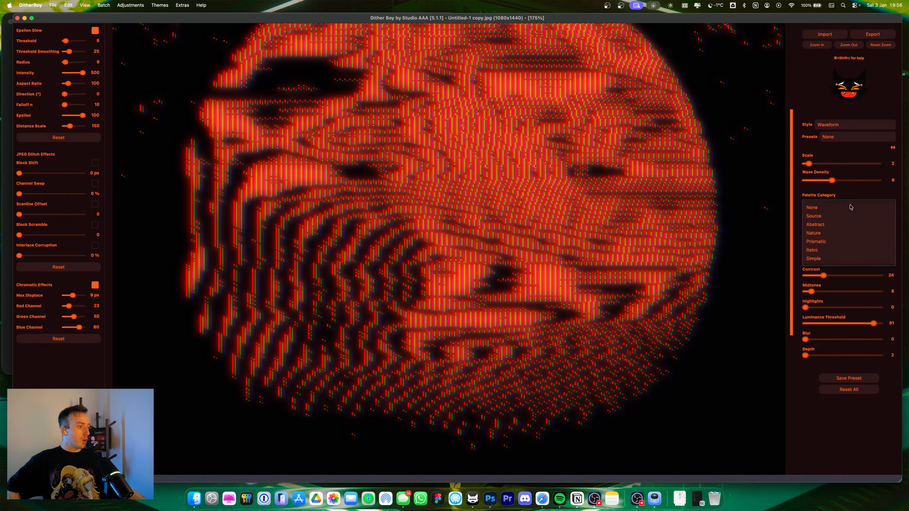
pyautogui.click(842, 223)
pyautogui.click(844, 226)
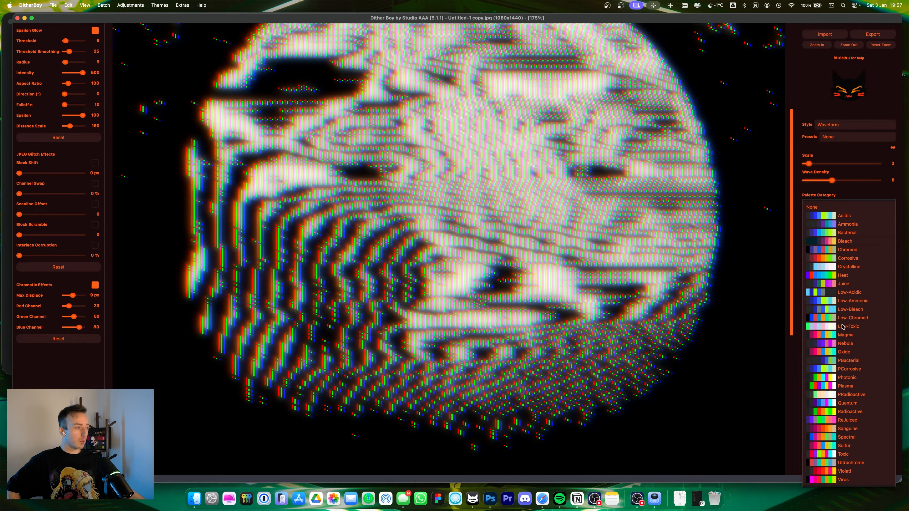
pyautogui.click(830, 225)
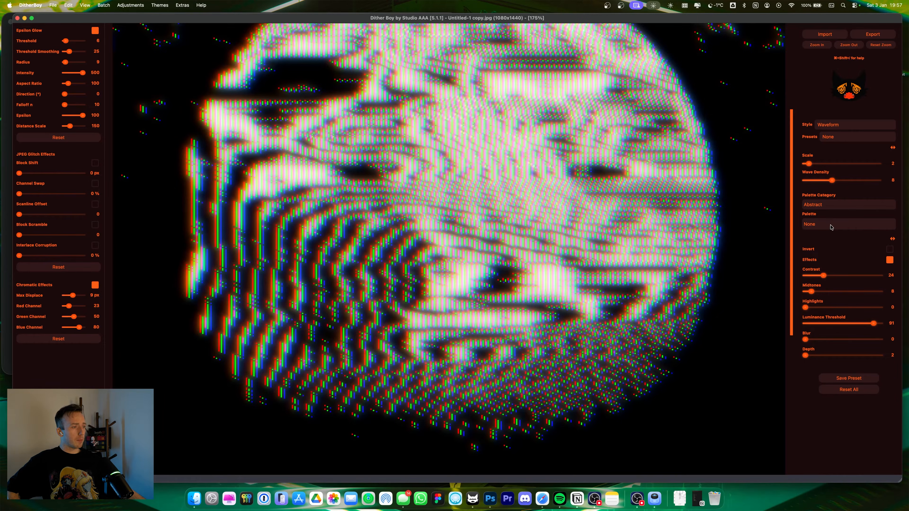
pyautogui.click(830, 225)
pyautogui.click(824, 275)
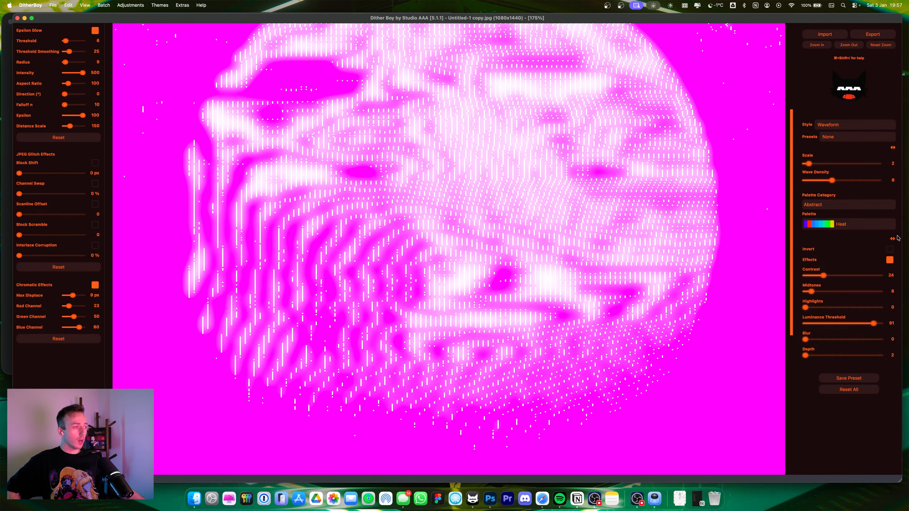
pyautogui.click(835, 223)
pyautogui.click(839, 381)
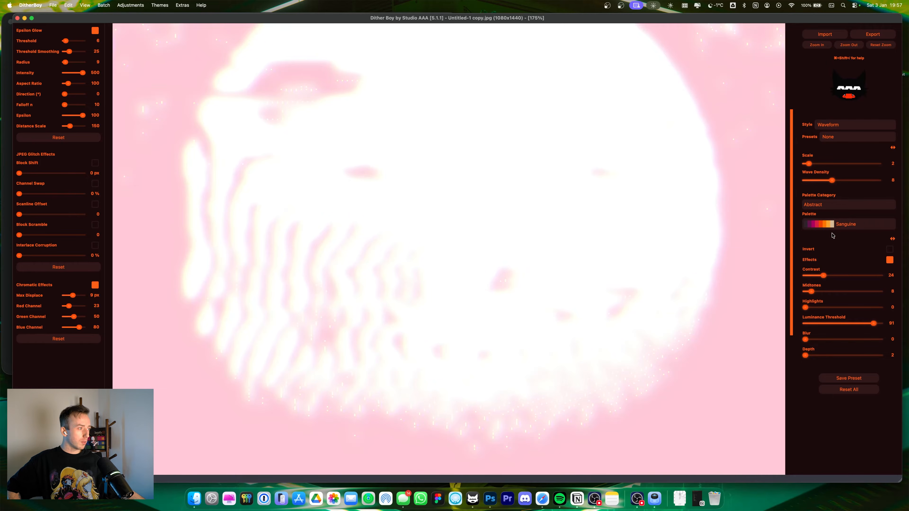
pyautogui.moveTo(65, 40); pyautogui.dragTo(72, 41)
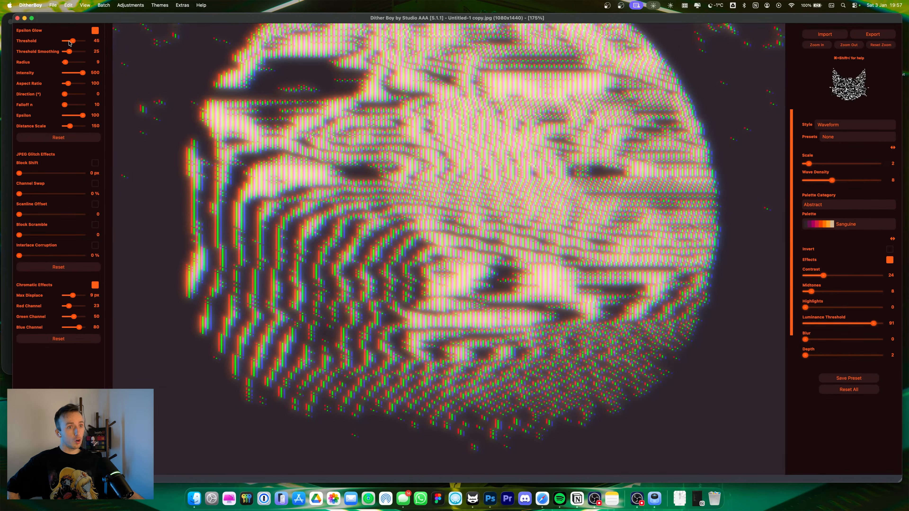
pyautogui.moveTo(805, 356); pyautogui.dragTo(805, 357)
# Step: Switch the palette category back to Source and choose the Source 3 palette
pyautogui.click(830, 204)
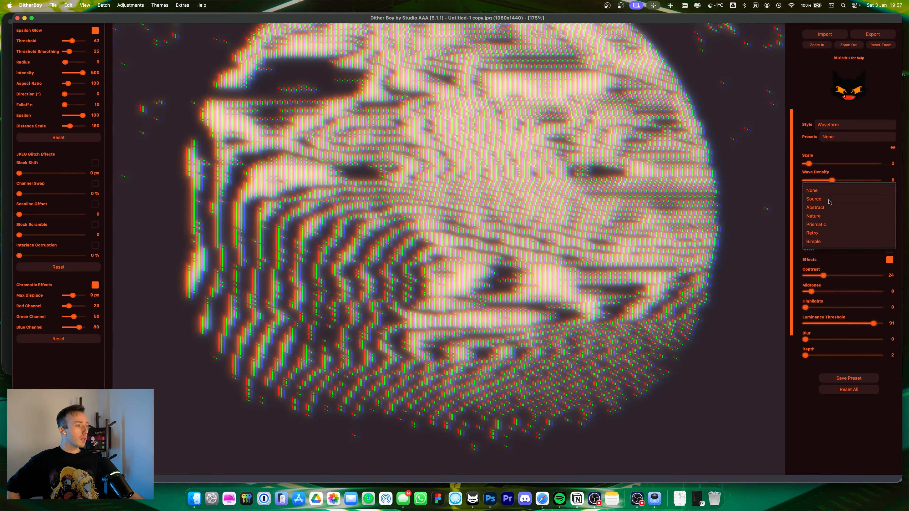
pyautogui.click(824, 216)
pyautogui.click(824, 226)
pyautogui.click(824, 235)
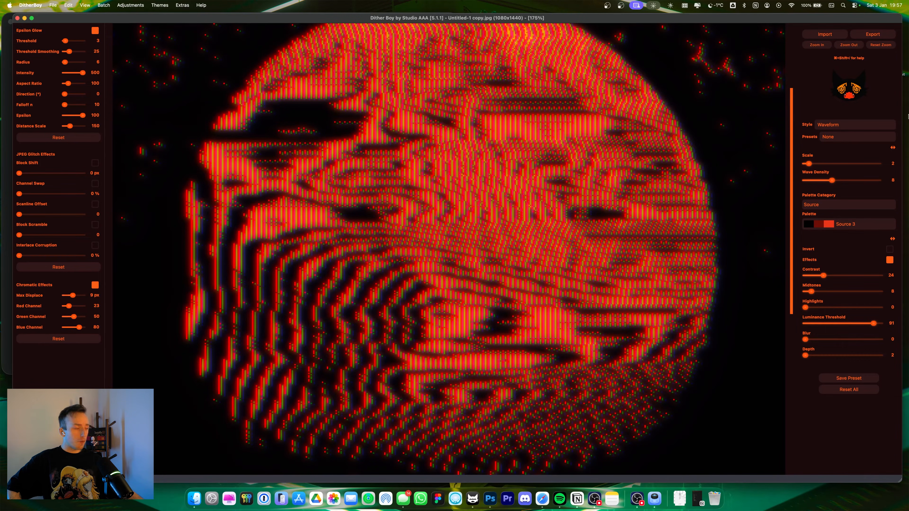
# Step: Set the wave density to 20 while inspecting the title text up close, then return to the full poster
pyautogui.moveTo(832, 180); pyautogui.dragTo(824, 181)
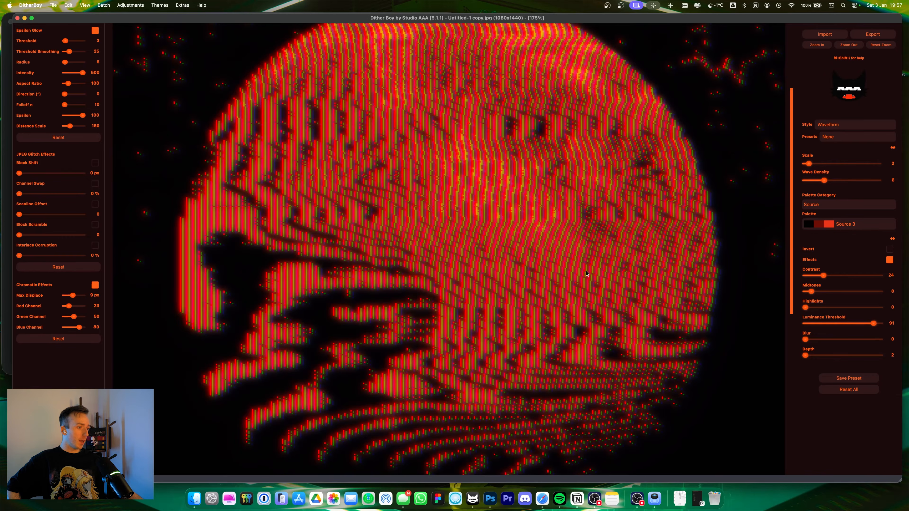
pyautogui.scroll(-10, 453, 178)
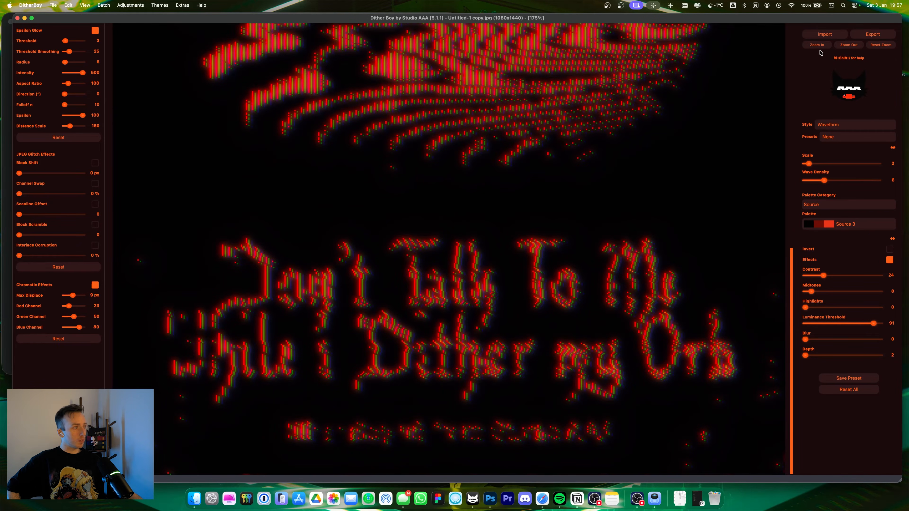
pyautogui.click(817, 46)
pyautogui.scroll(-3, 649, 162)
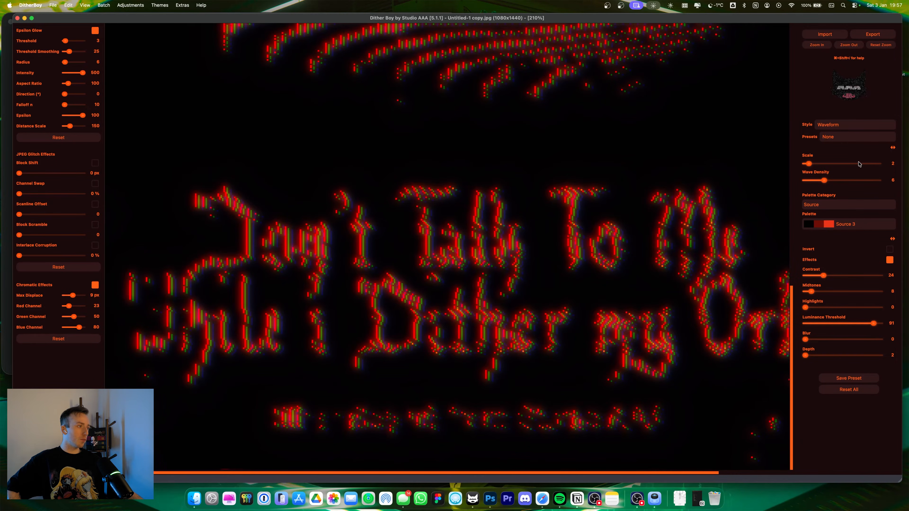
pyautogui.moveTo(827, 181); pyautogui.dragTo(879, 180)
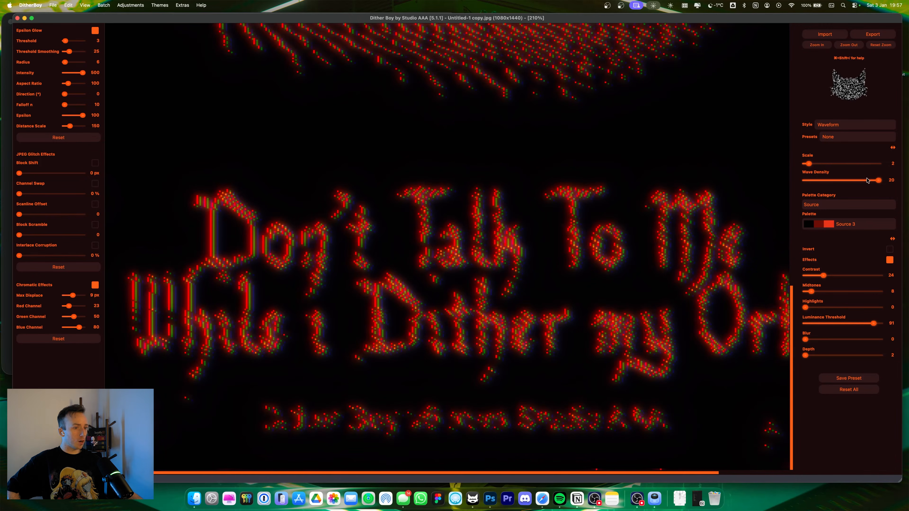
pyautogui.hscroll(-3, 462, 294)
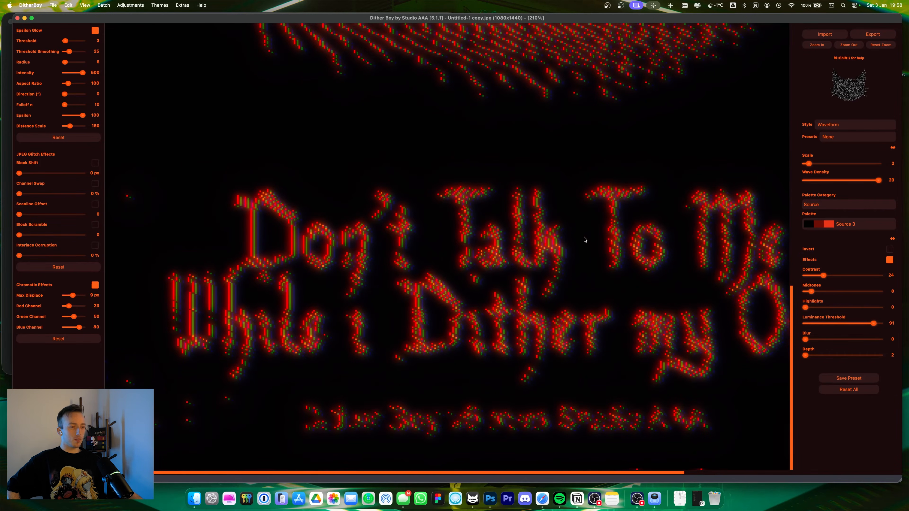
pyautogui.click(845, 46)
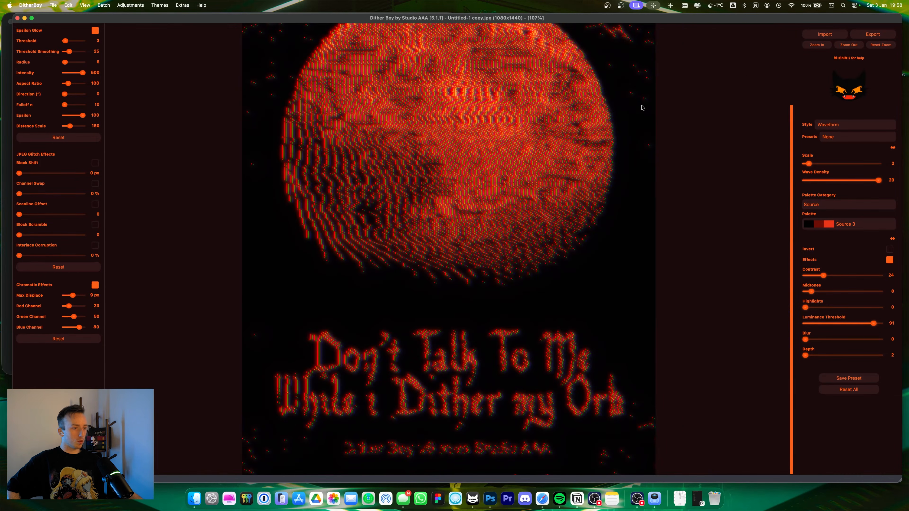
# Step: Switch the dither style to Bayer-Ordered and raise the contrast to 81
pyautogui.click(837, 124)
pyautogui.click(854, 115)
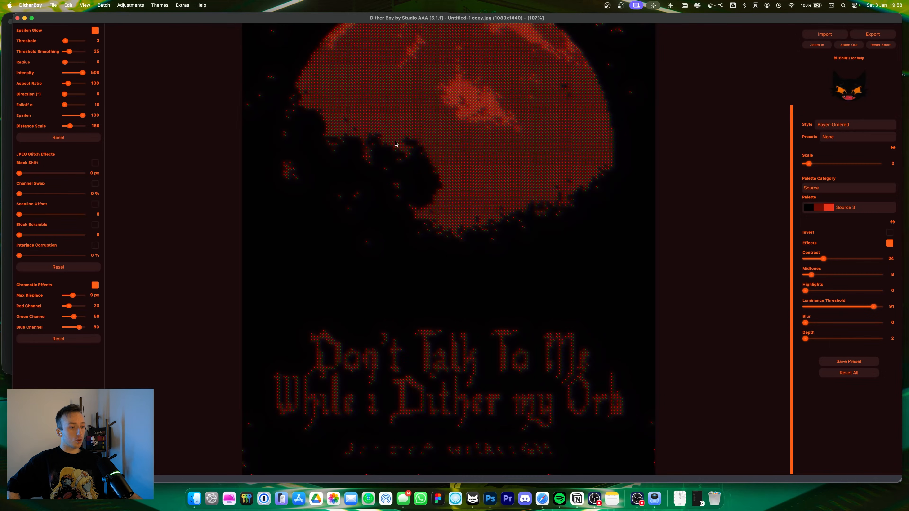
pyautogui.moveTo(825, 264); pyautogui.dragTo(867, 264)
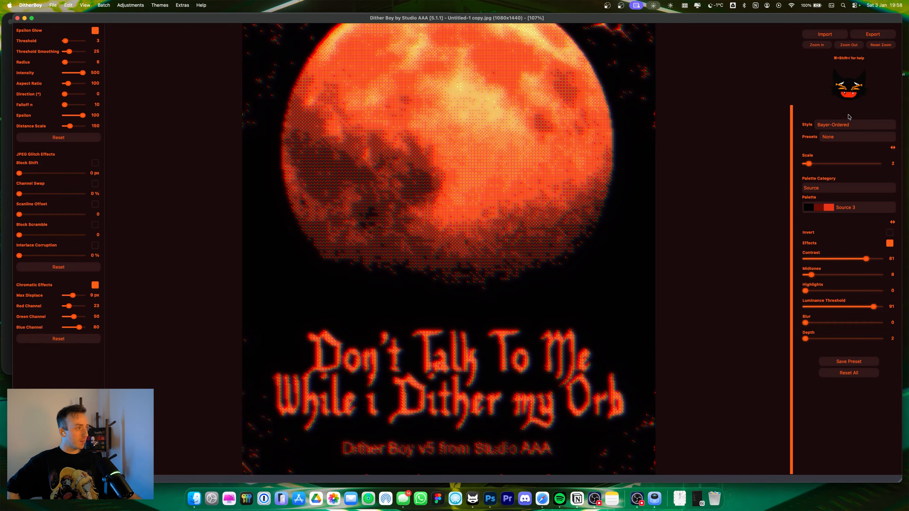
# Step: Try the Ostromukhov and Floyd-Steinberg dither styles
pyautogui.click(850, 125)
pyautogui.click(848, 114)
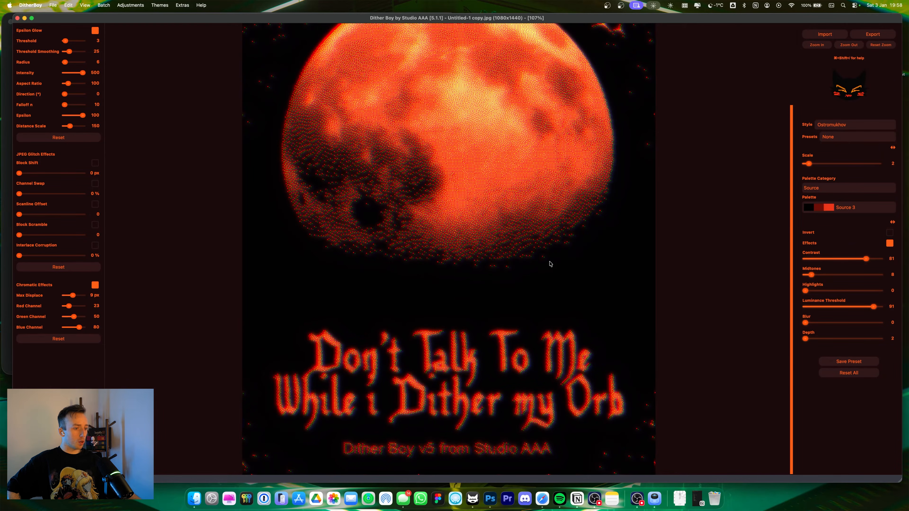
pyautogui.click(855, 124)
pyautogui.click(855, 72)
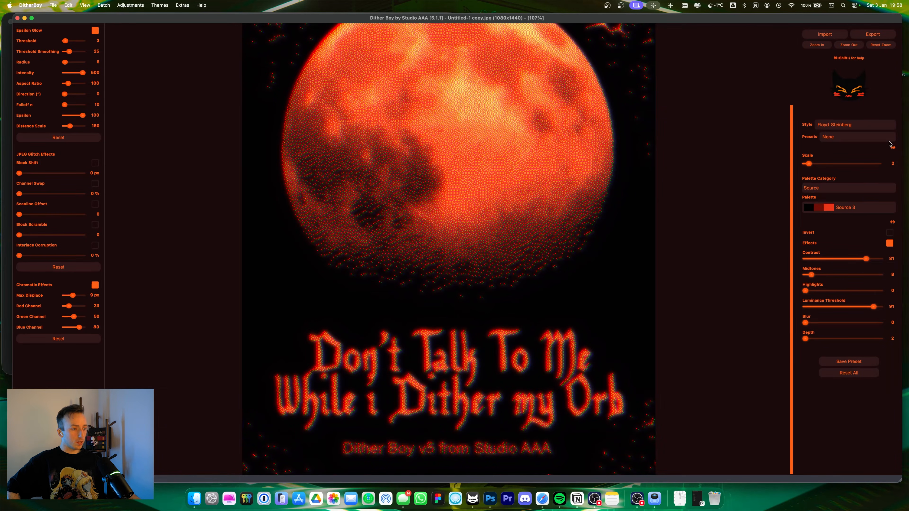
pyautogui.click(883, 126)
pyautogui.click(870, 93)
pyautogui.click(859, 125)
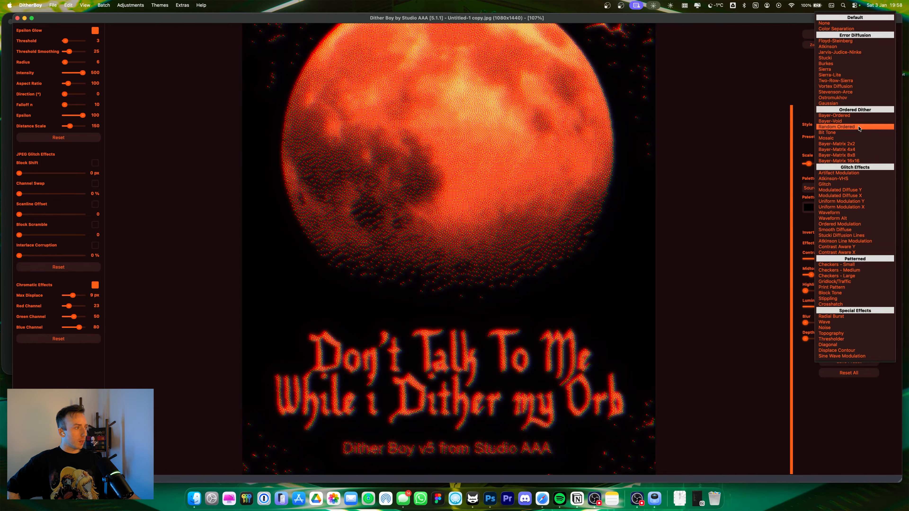
pyautogui.click(851, 96)
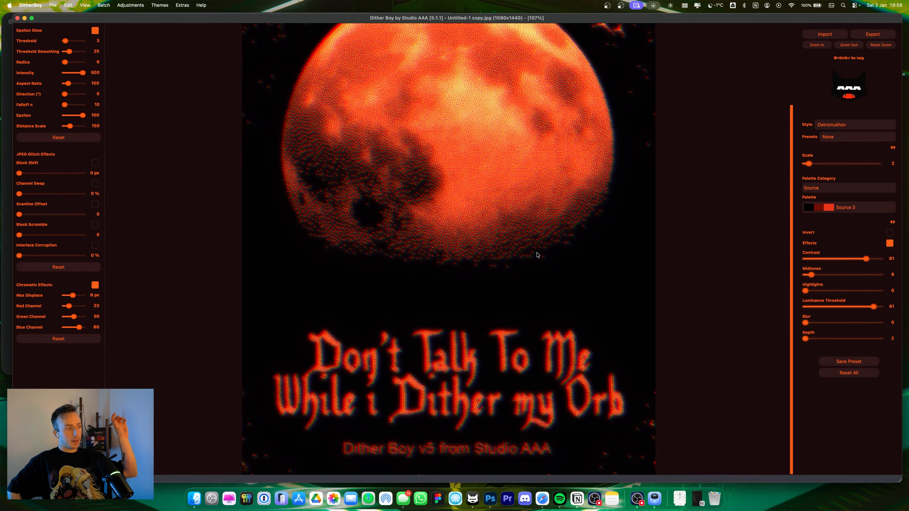
# Step: Switch the style back to Bayer-Ordered and lower the contrast to 65
pyautogui.click(836, 129)
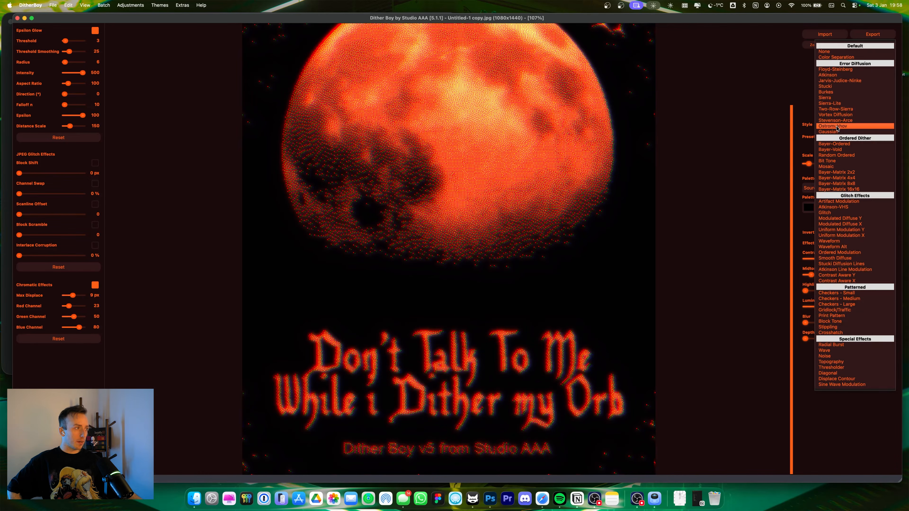
pyautogui.click(847, 143)
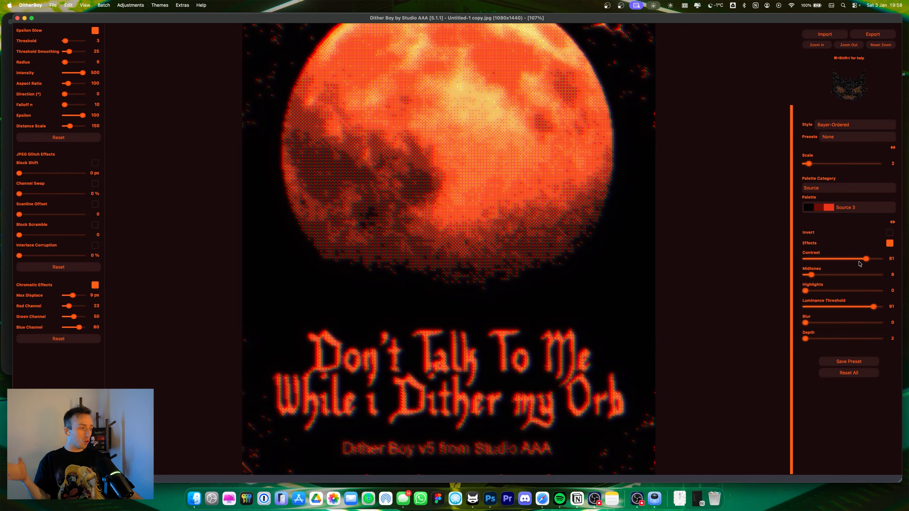
pyautogui.moveTo(866, 259); pyautogui.dragTo(862, 261)
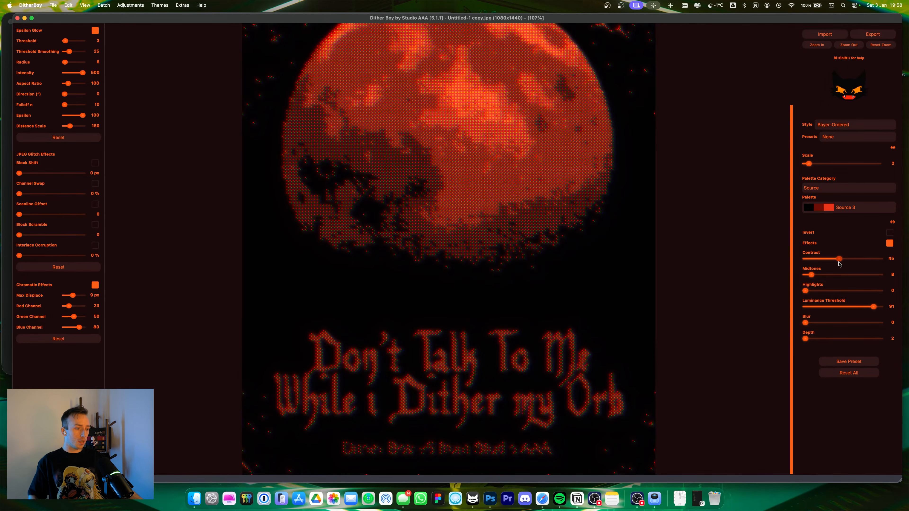
# Step: Switch the dither style to Waveform and set the wave density to 16
pyautogui.click(837, 124)
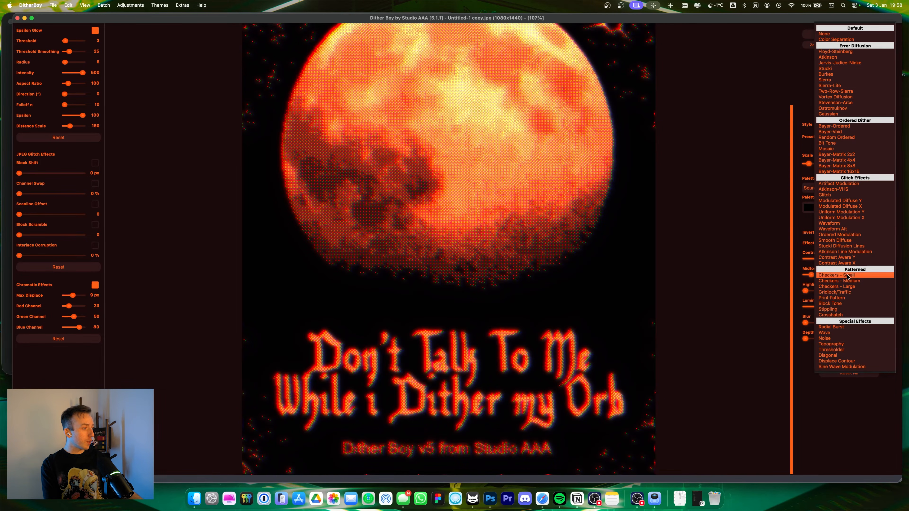
pyautogui.moveTo(879, 276); pyautogui.dragTo(828, 276)
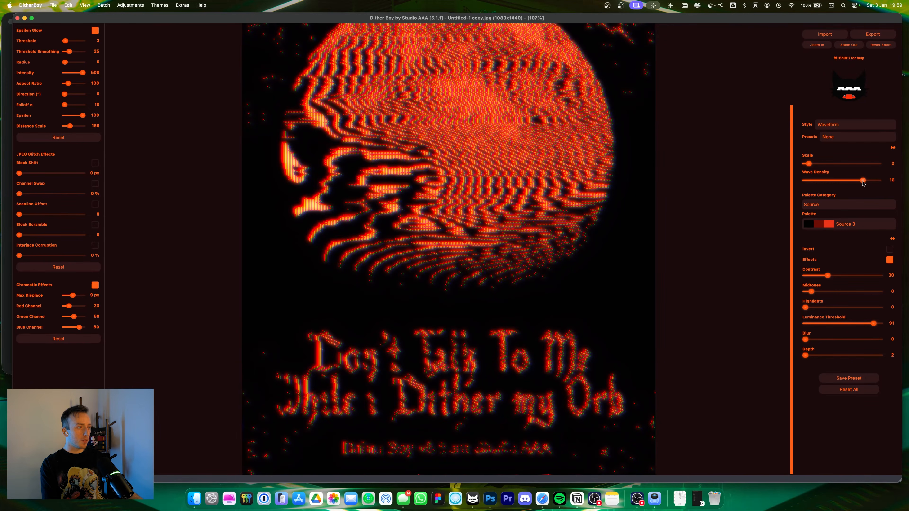
pyautogui.moveTo(825, 180); pyautogui.dragTo(863, 180)
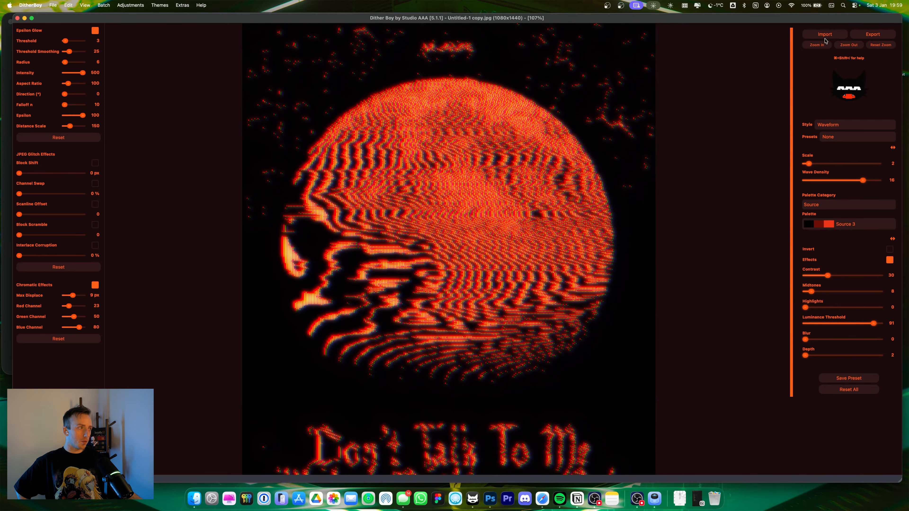
# Step: Lower the luminance threshold to 55 while examining the moon's waves up close
pyautogui.click(817, 45)
pyautogui.scroll(3, 629, 65)
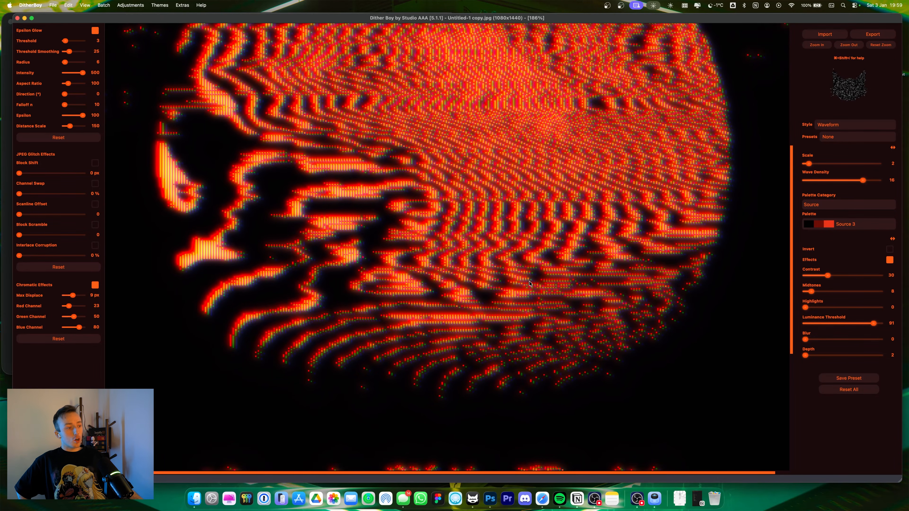
pyautogui.scroll(-10, 429, 358)
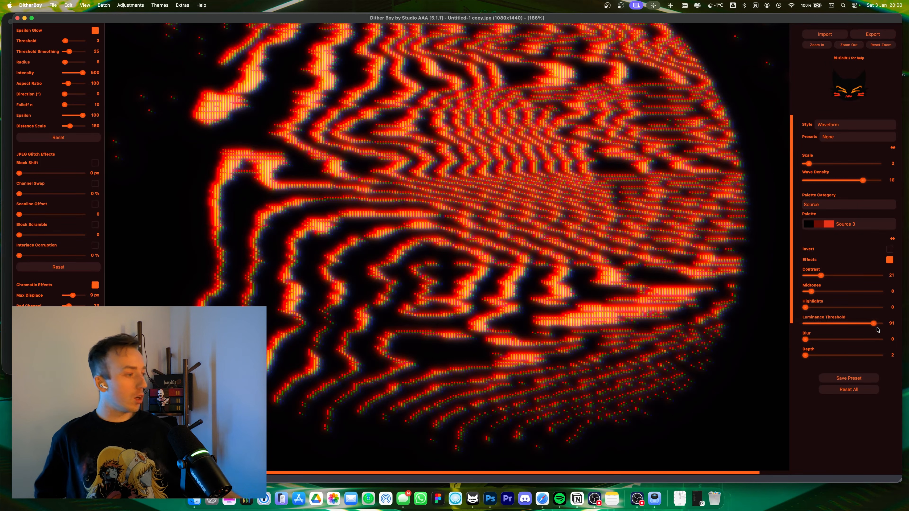
pyautogui.moveTo(872, 325)
pyautogui.mouseDown()
pyautogui.moveTo(821, 327)
pyautogui.moveTo(847, 326)
pyautogui.mouseUp()
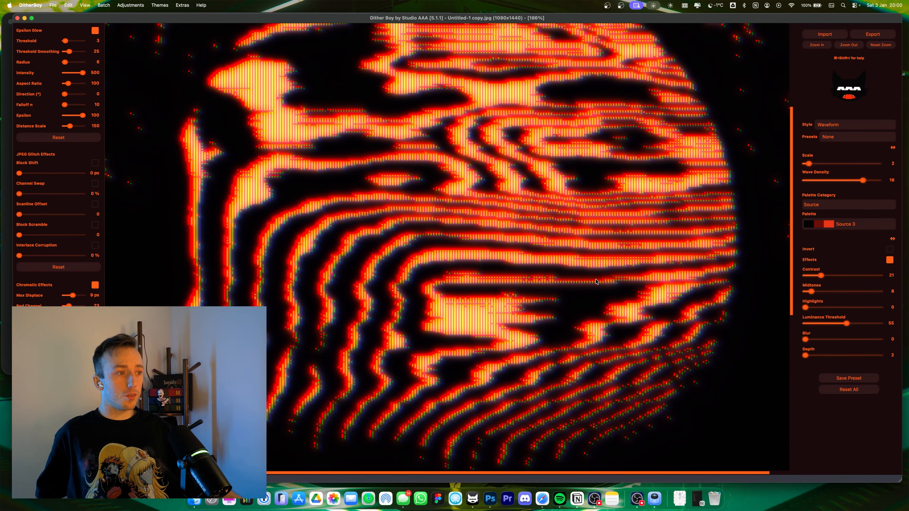
# Step: Raise the contrast to 27
pyautogui.click(848, 45)
pyautogui.click(849, 44)
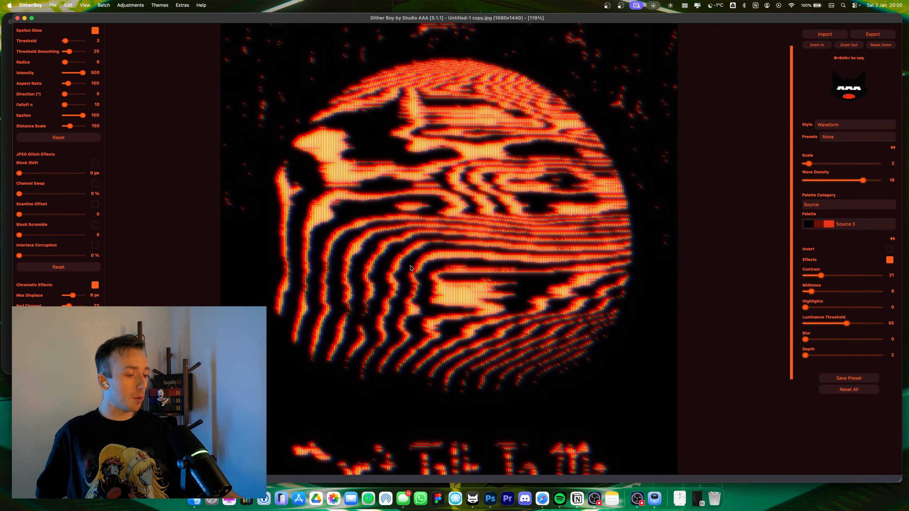
pyautogui.moveTo(820, 275); pyautogui.dragTo(827, 280)
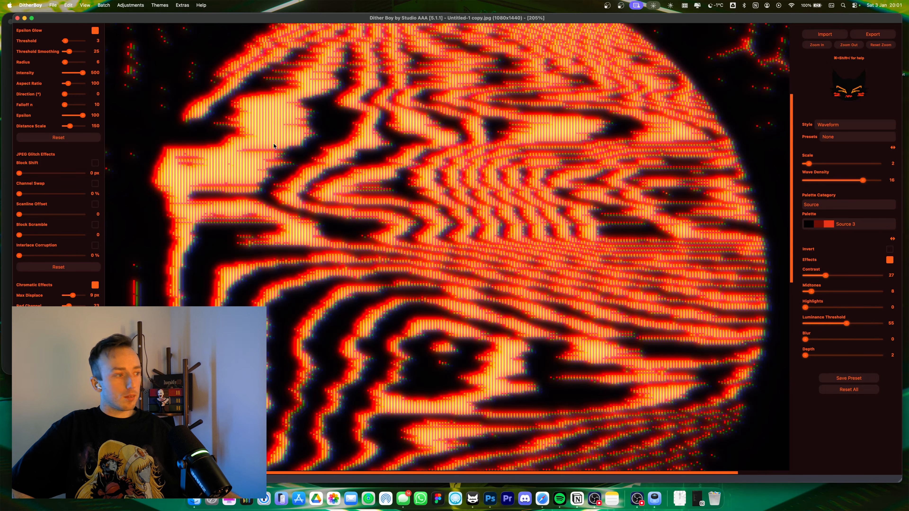
pyautogui.click(179, 6)
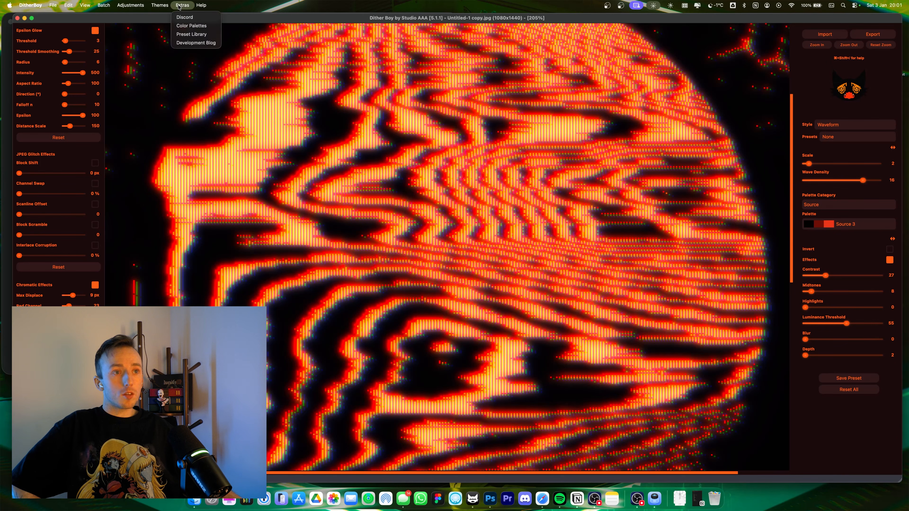
pyautogui.click(179, 7)
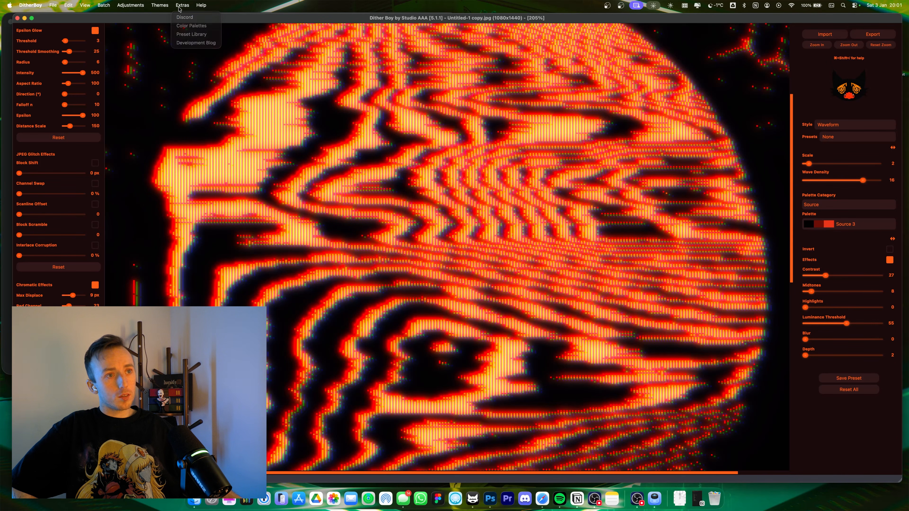